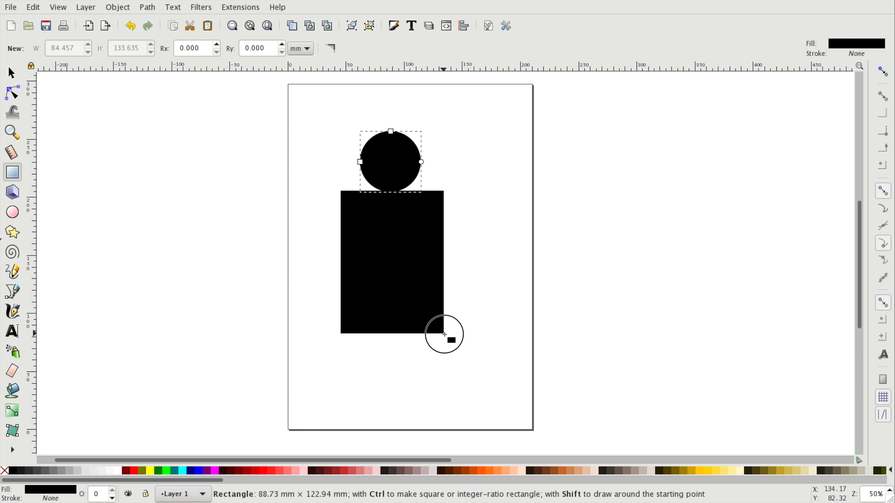
# - Select the circle and the rectangle together and give both a flat red stroke (R 255)
pyautogui.press('Escape')
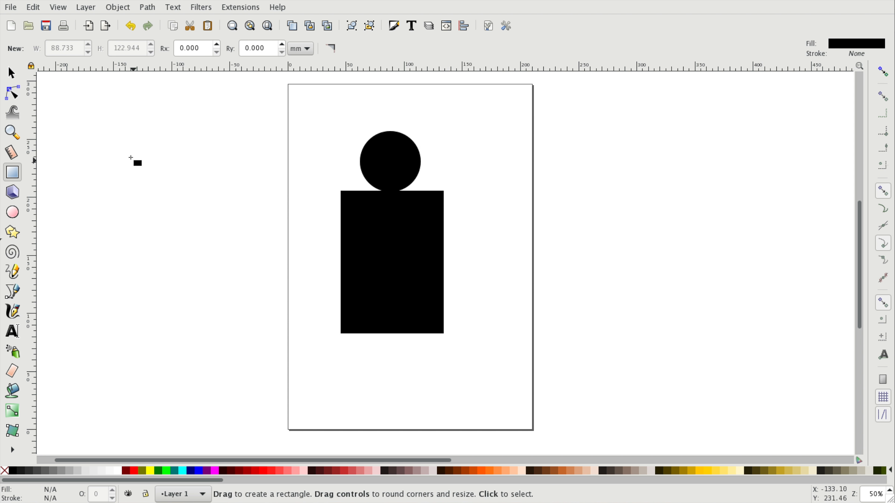
pyautogui.click(11, 74)
pyautogui.click(370, 176)
pyautogui.keyDown('shift'); pyautogui.click(401, 256); pyautogui.keyUp('shift')
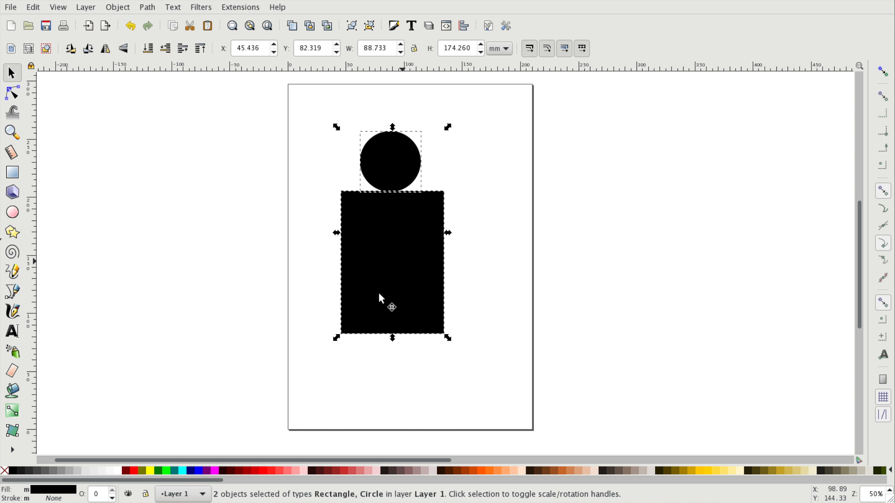
pyautogui.hotkey('ctrl', 'shift', 'f')
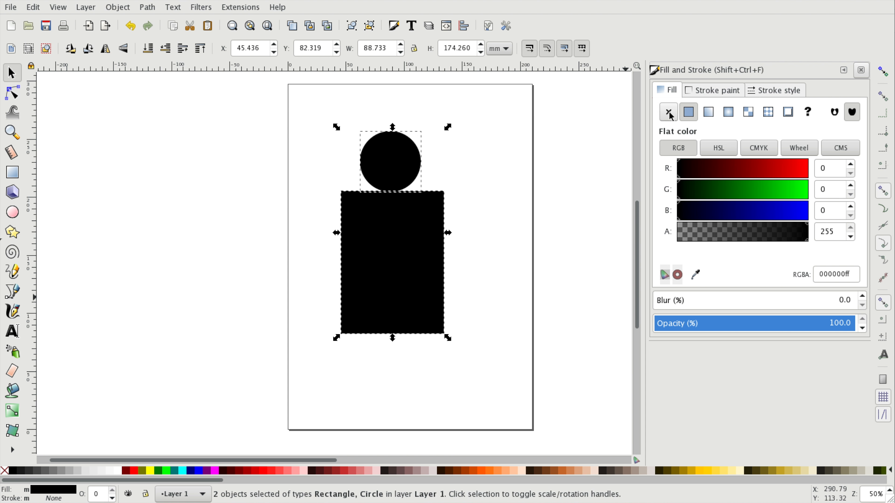
pyautogui.click(693, 92)
pyautogui.click(689, 112)
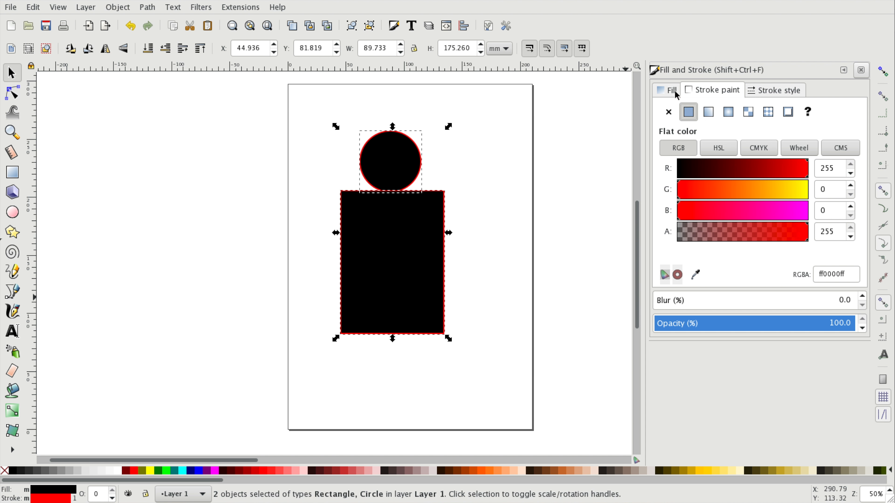
pyautogui.moveTo(705, 167); pyautogui.dragTo(820, 175)
# - Remove the fill from both shapes so only their red outlines remain
pyautogui.click(663, 93)
pyautogui.click(669, 107)
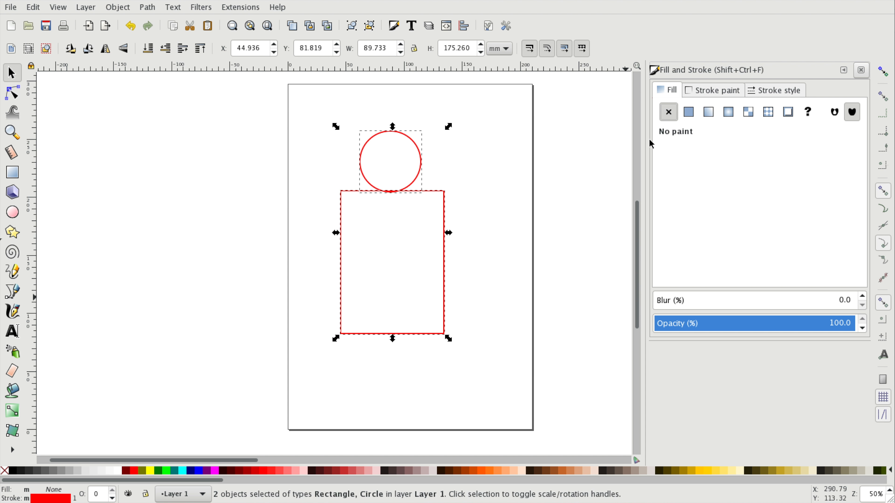
pyautogui.click(765, 91)
pyautogui.click(671, 90)
pyautogui.click(561, 180)
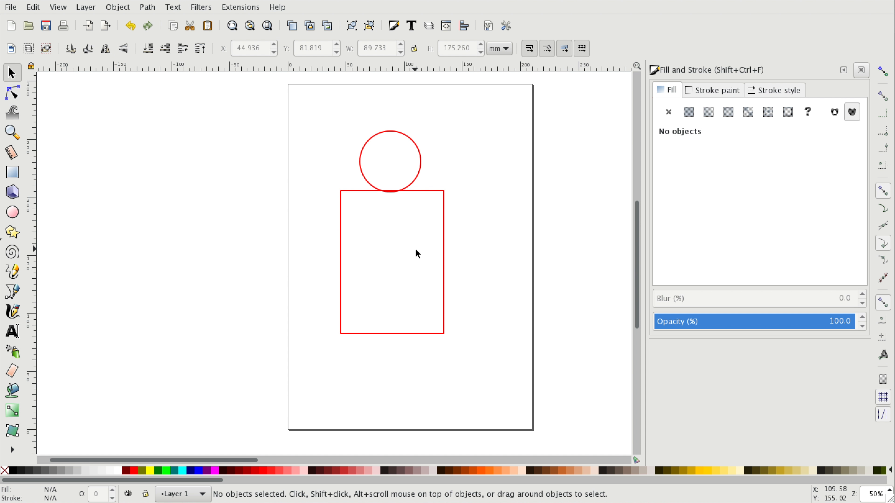
# - Round the corners of the body rectangle
pyautogui.click(445, 240)
pyautogui.press('r')
pyautogui.moveTo(444, 191); pyautogui.dragTo(446, 211)
pyautogui.click(11, 73)
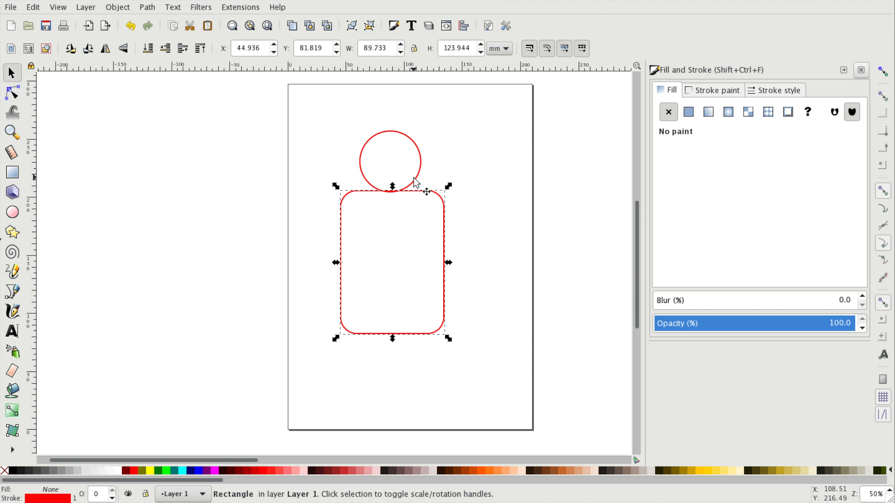
# - Center the circle over the rectangle on their vertical axis with Align and Distribute
pyautogui.click(415, 179)
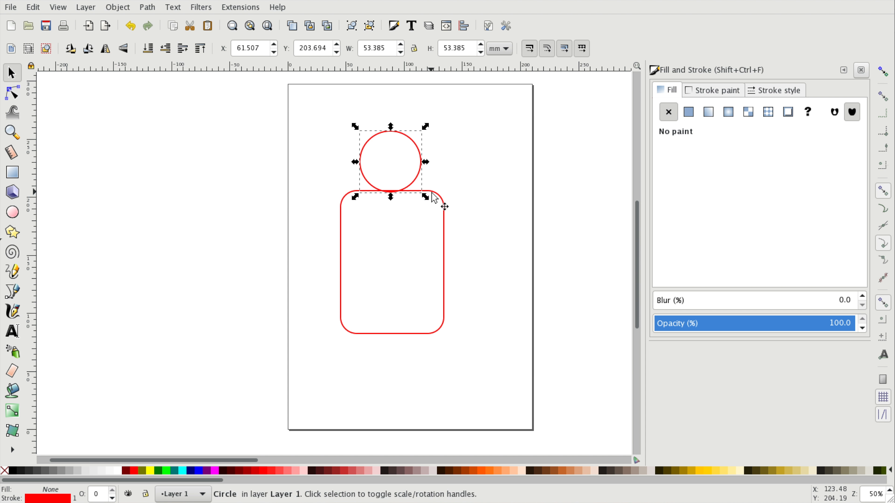
pyautogui.click(467, 31)
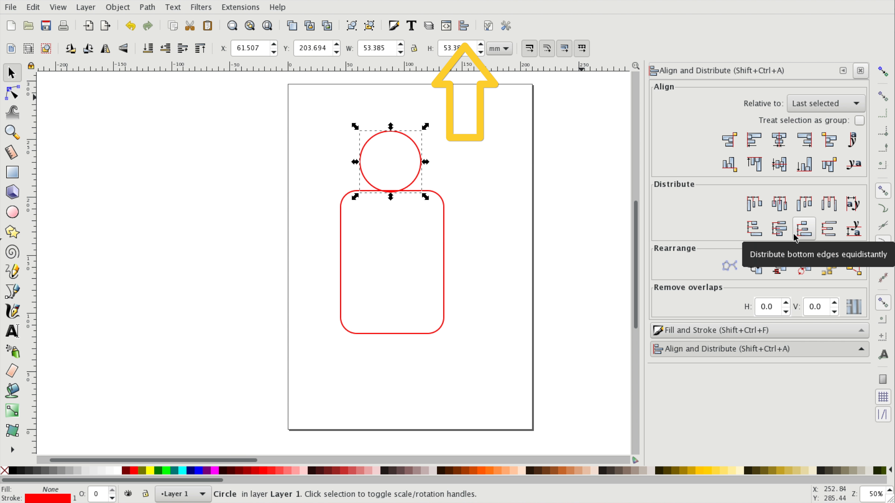
pyautogui.click(118, 8)
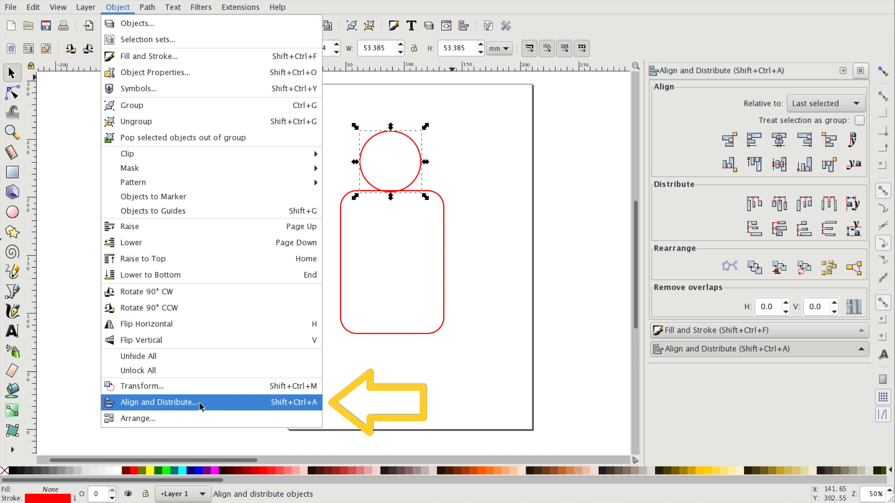
pyautogui.click(227, 402)
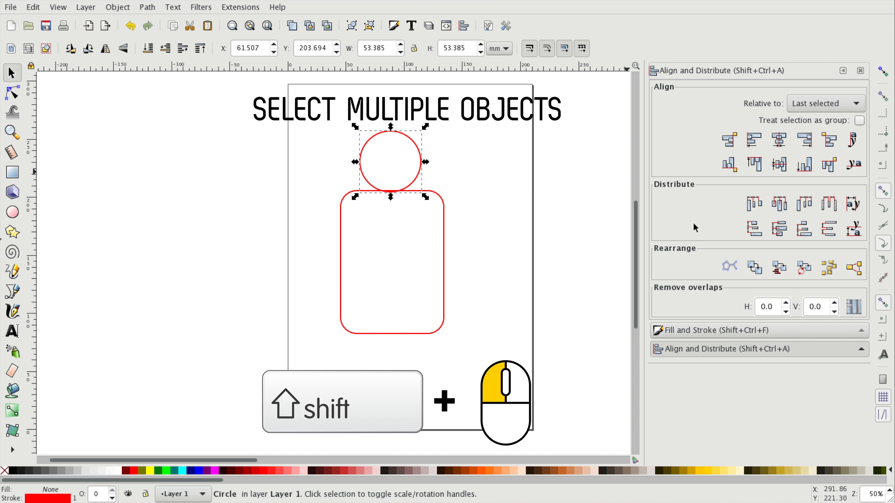
pyautogui.click(450, 194)
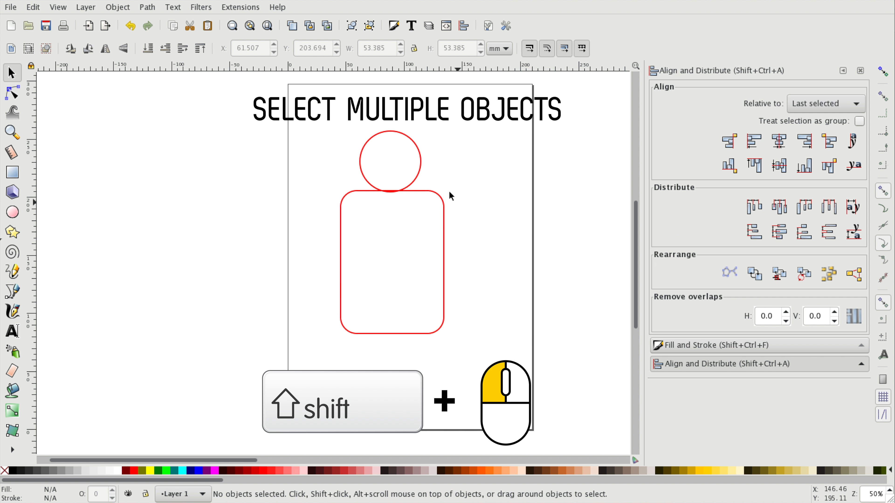
pyautogui.click(419, 171)
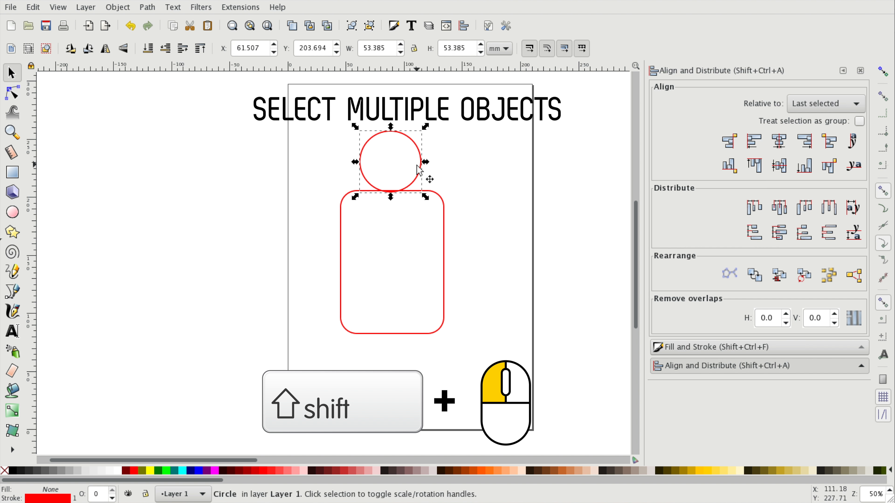
pyautogui.keyDown('shift'); pyautogui.click(444, 210); pyautogui.keyUp('shift')
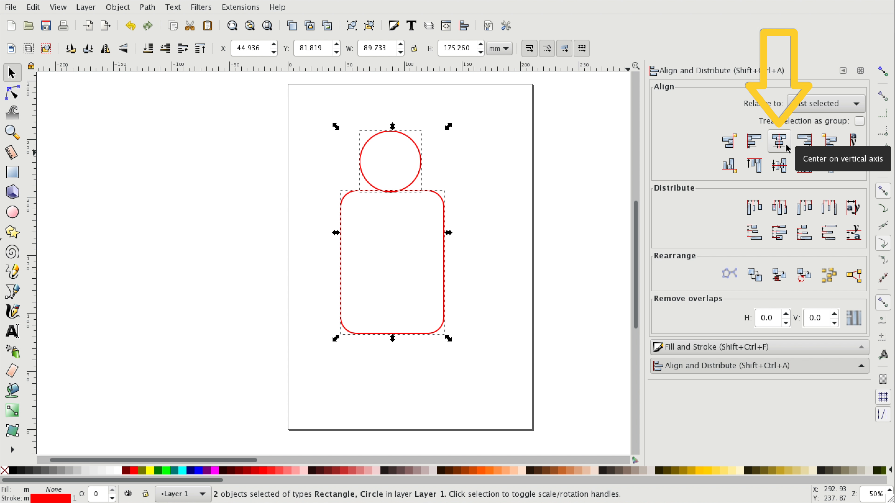
pyautogui.click(780, 141)
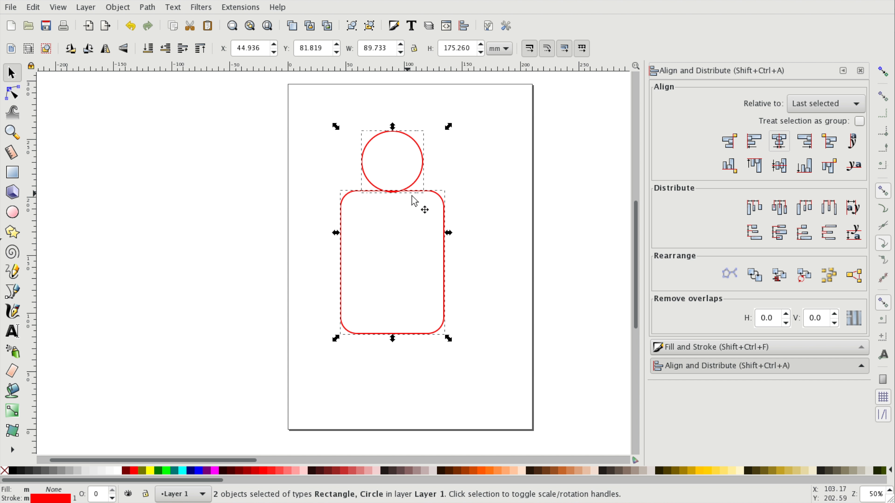
pyautogui.click(507, 222)
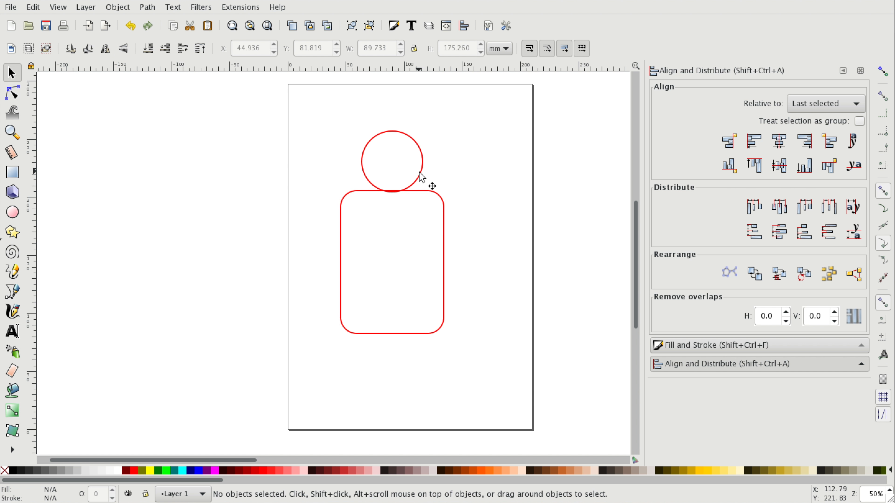
# - Move the circle straight up by about 5 mm, keeping it horizontally aligned
pyautogui.click(421, 180)
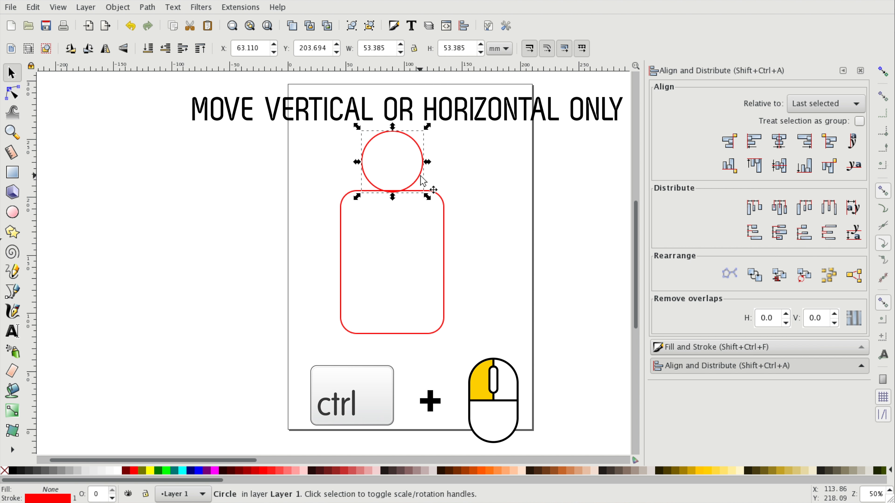
pyautogui.moveTo(417, 178); pyautogui.dragTo(419, 170)
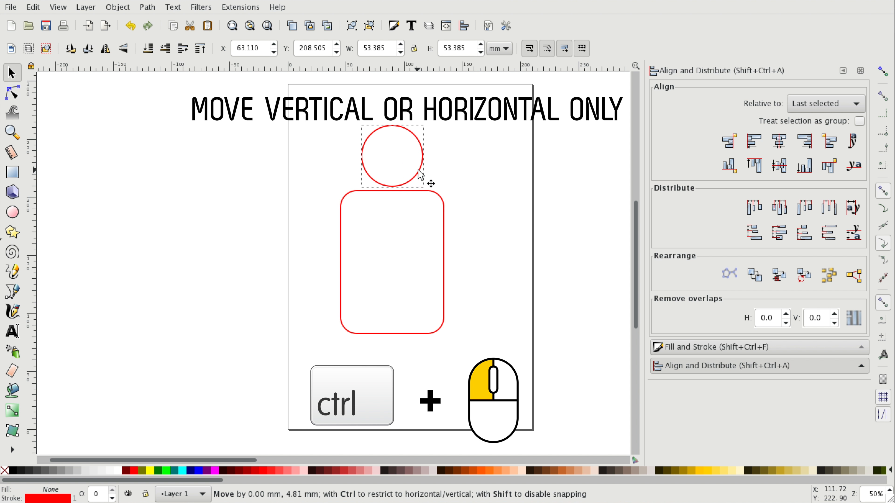
pyautogui.click(501, 214)
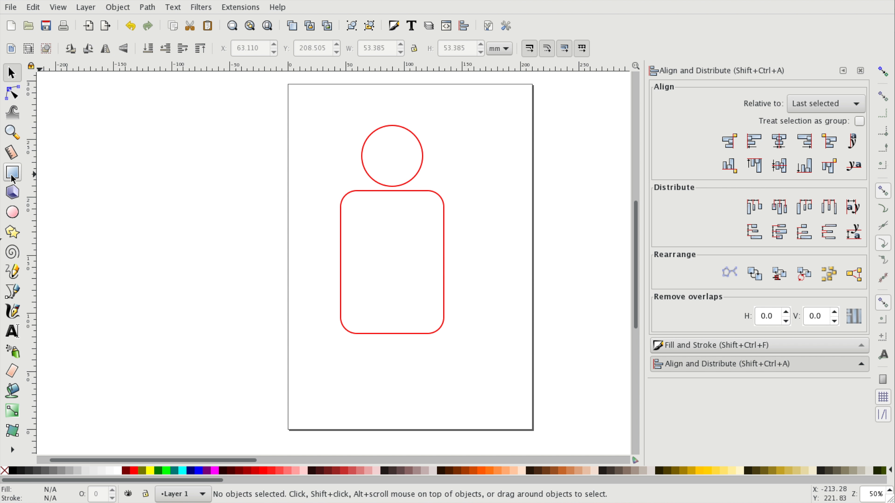
# - Draw a neck rectangle about 25 × 34 mm overlapping the circle and the body's top edge
pyautogui.click(13, 176)
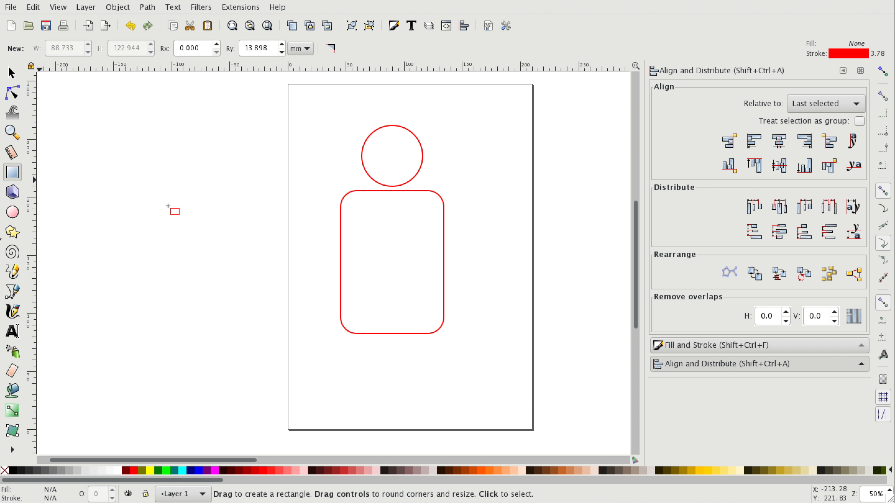
pyautogui.moveTo(379, 172); pyautogui.dragTo(408, 211)
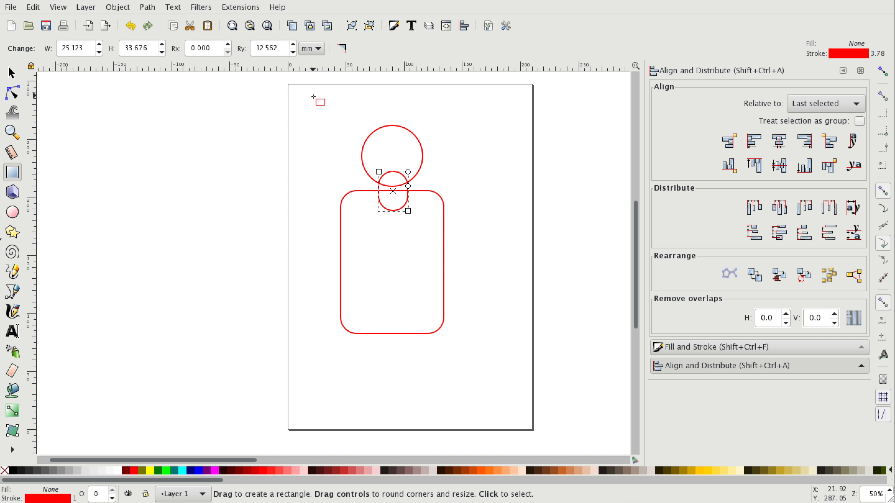
pyautogui.press('s')
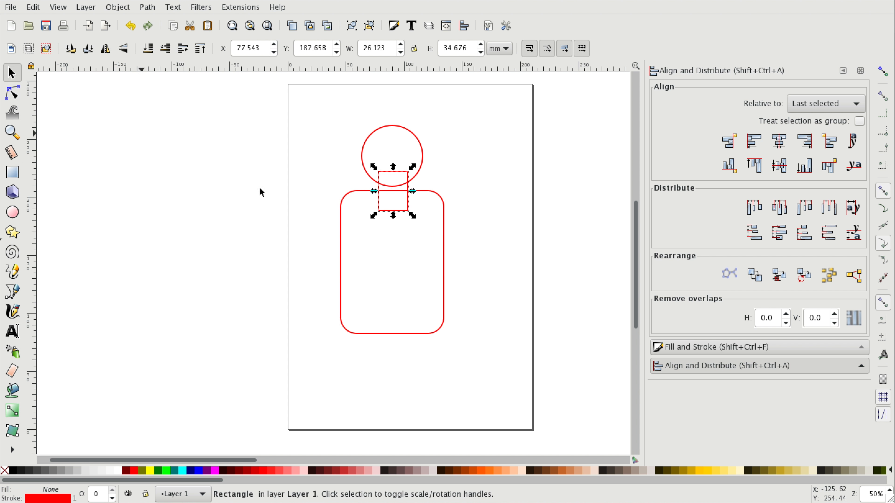
# - Center the neck rectangle, circle and body on a common vertical axis
pyautogui.click(405, 204)
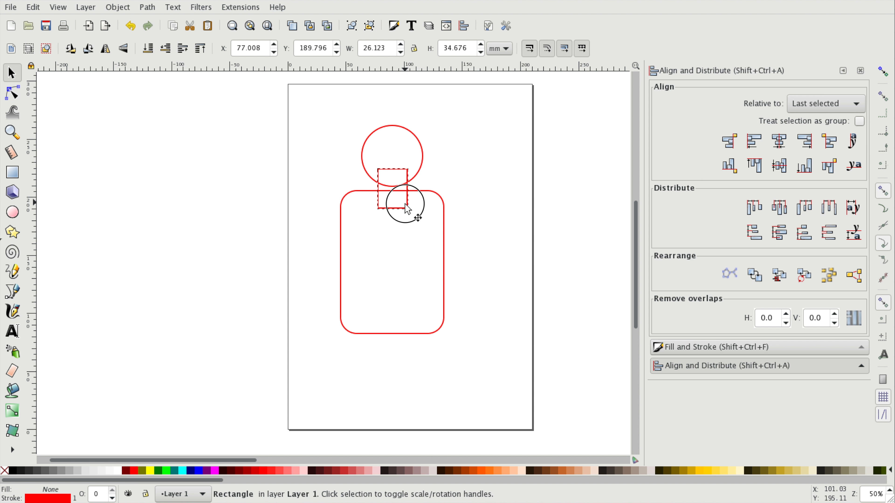
pyautogui.keyDown('shift'); pyautogui.click(418, 175); pyautogui.keyUp('shift')
pyautogui.keyDown('shift'); pyautogui.click(436, 200); pyautogui.keyUp('shift')
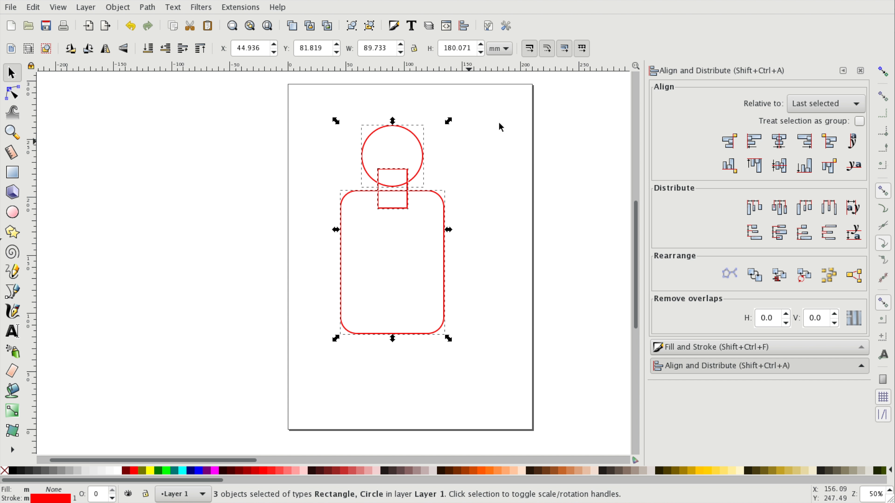
pyautogui.click(788, 144)
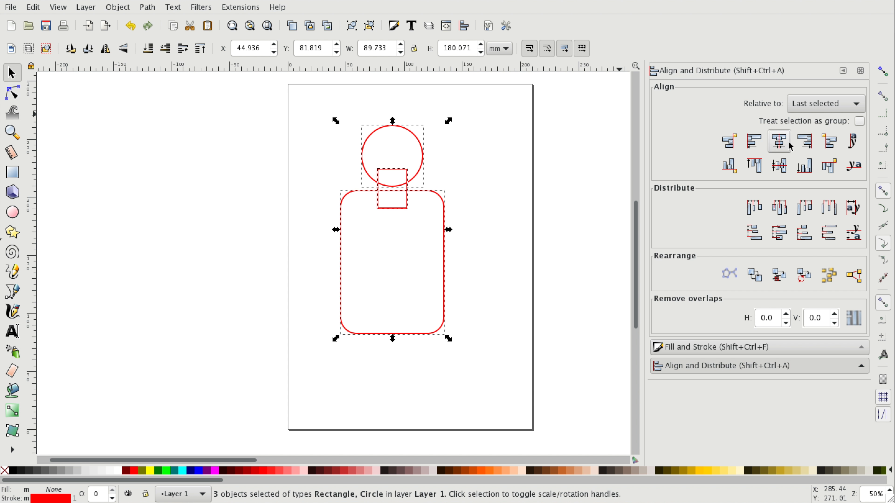
pyautogui.click(497, 204)
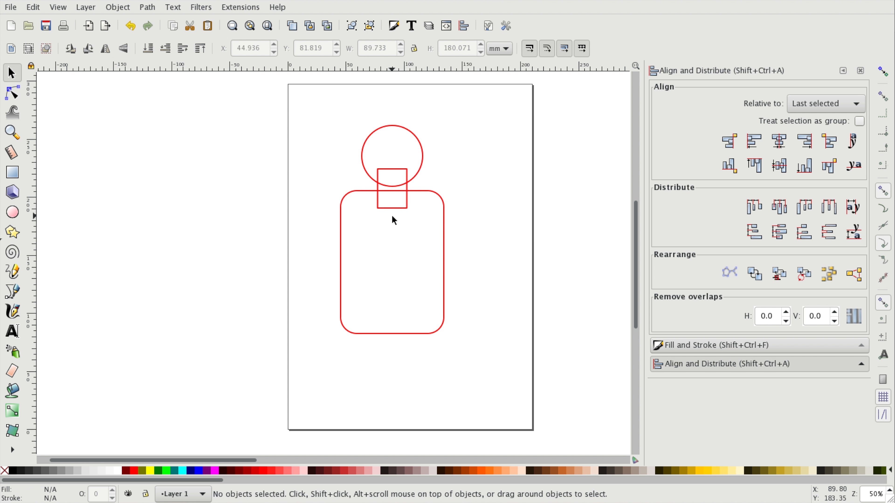
# - Union the circle, neck rectangle and body into a single path
pyautogui.click(423, 157)
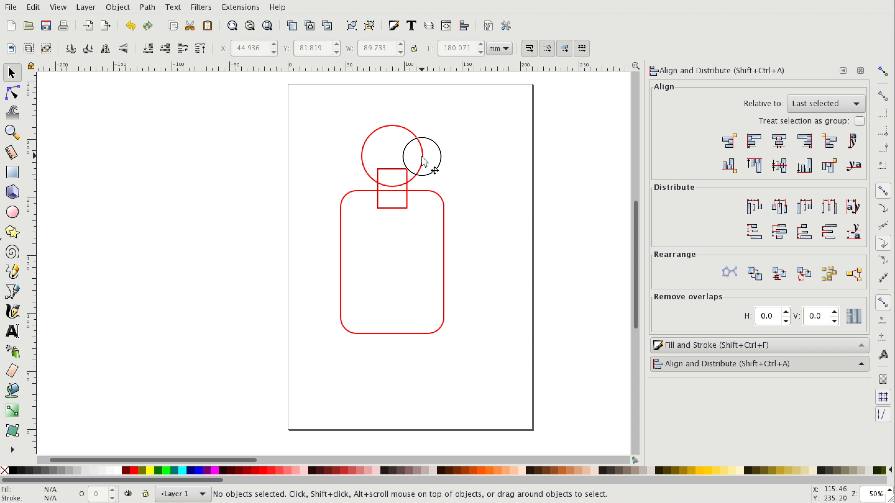
pyautogui.keyDown('shift'); pyautogui.click(408, 206); pyautogui.keyUp('shift')
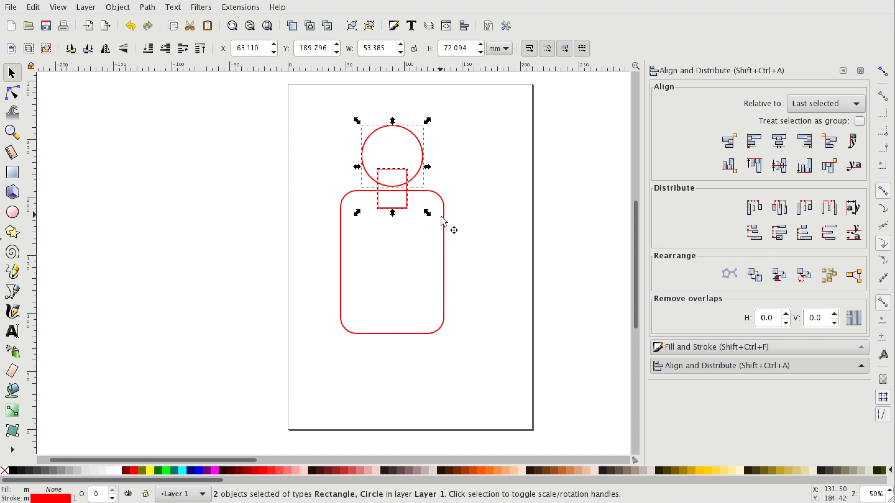
pyautogui.keyDown('shift'); pyautogui.click(445, 230); pyautogui.keyUp('shift')
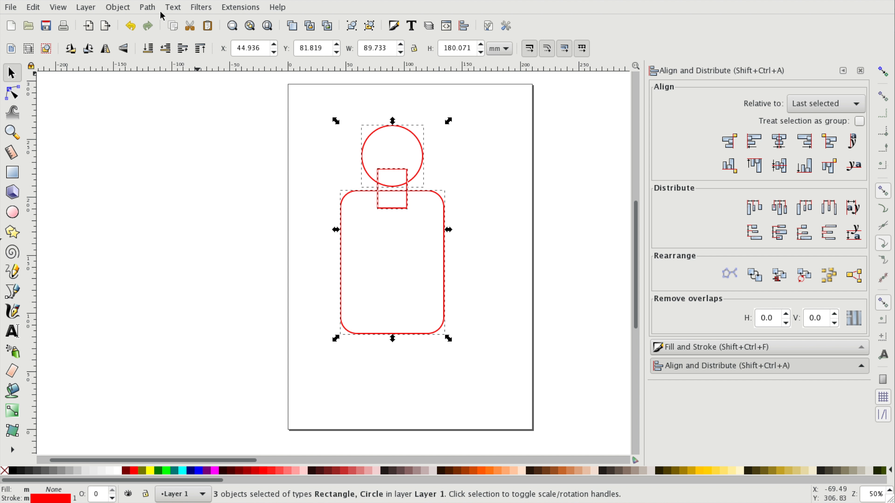
pyautogui.click(119, 7)
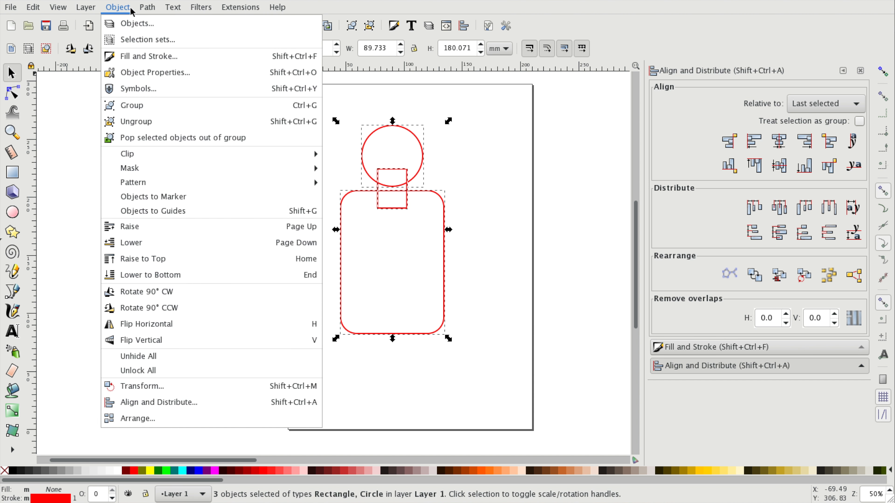
pyautogui.moveTo(137, 11)
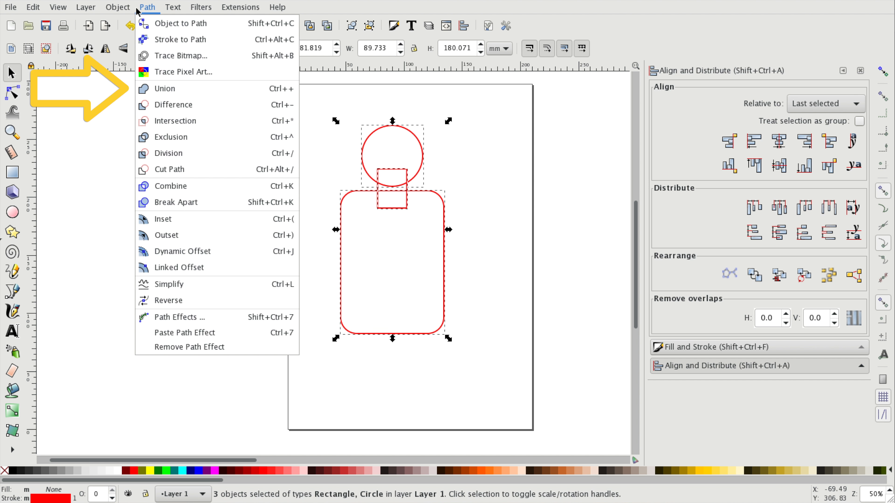
pyautogui.click(182, 92)
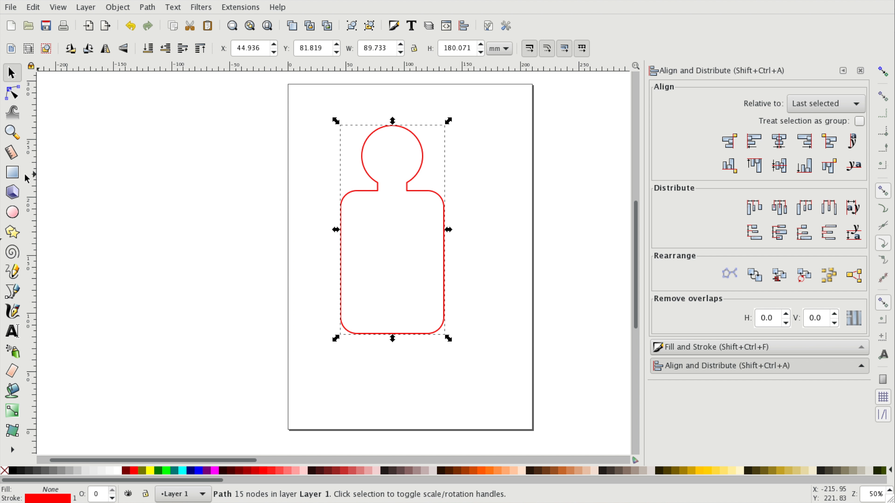
# - Draw a rounded arm rectangle about 85 × 25 mm extending left from the body's upper side
pyautogui.click(12, 172)
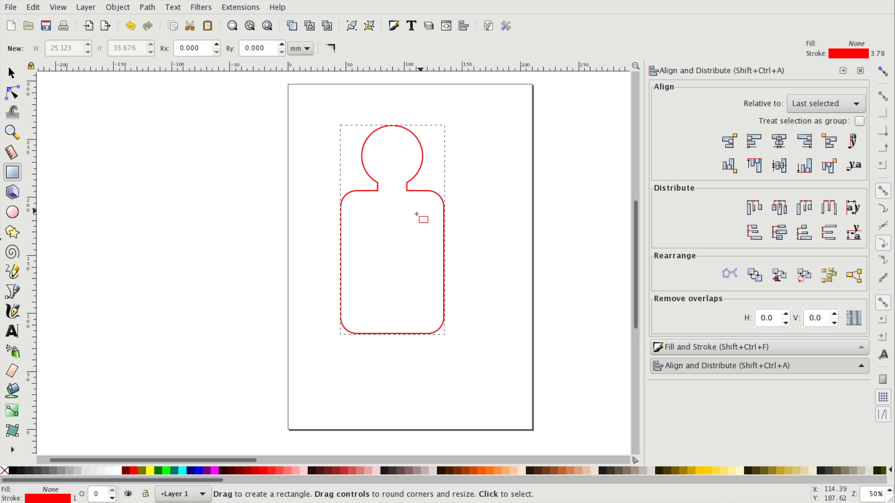
pyautogui.moveTo(249, 200); pyautogui.dragTo(349, 225)
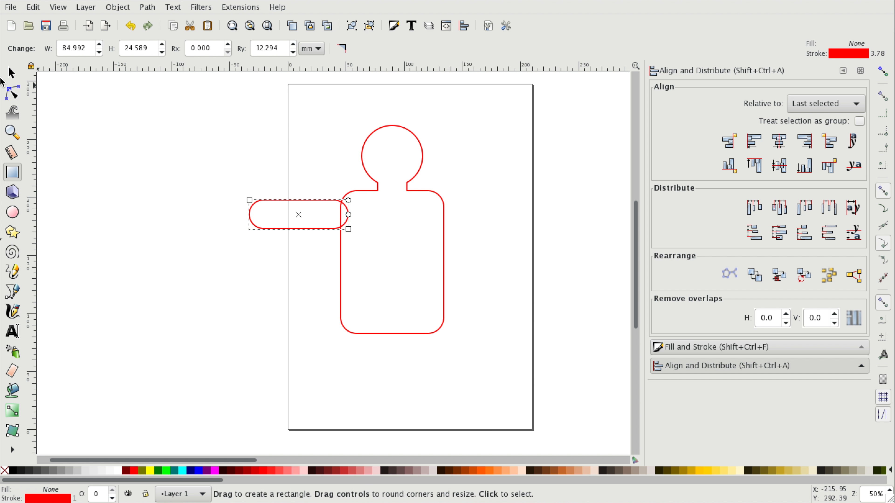
pyautogui.click(12, 73)
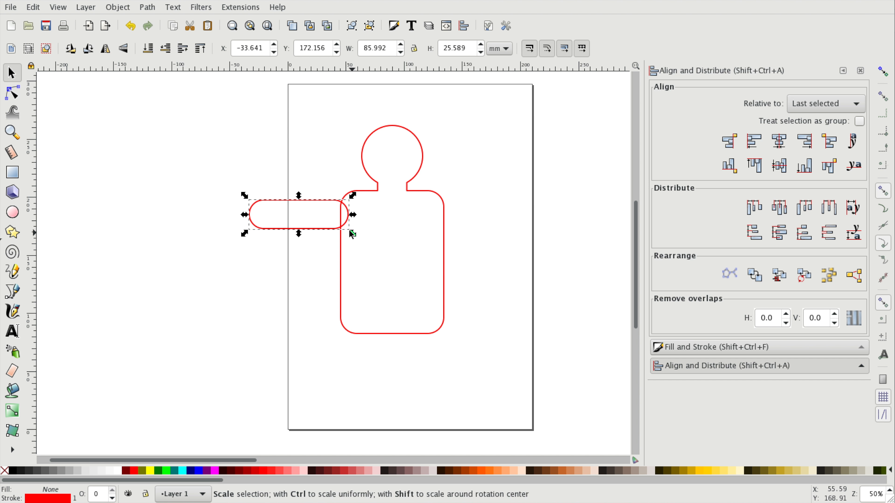
# - Lengthen the arm rectangle to about 102 mm and rotate it to hang diagonally from the body's left shoulder
pyautogui.moveTo(244, 214); pyautogui.dragTo(226, 218)
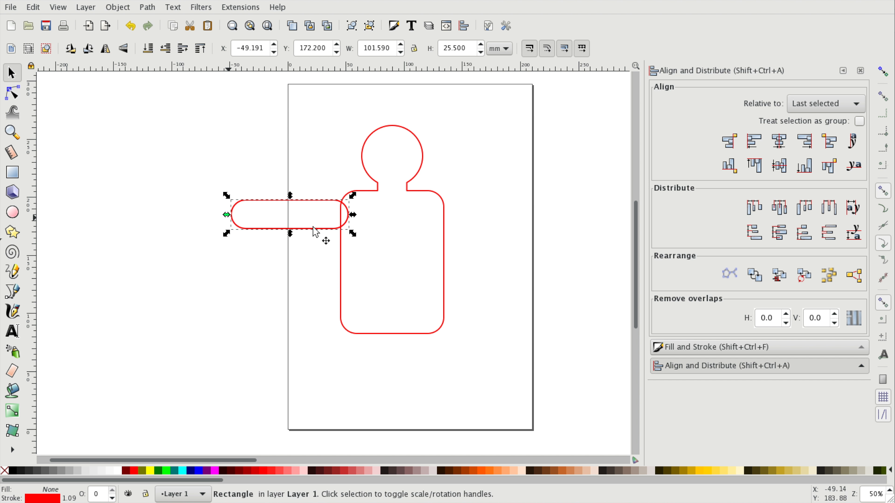
pyautogui.moveTo(329, 211); pyautogui.dragTo(293, 207)
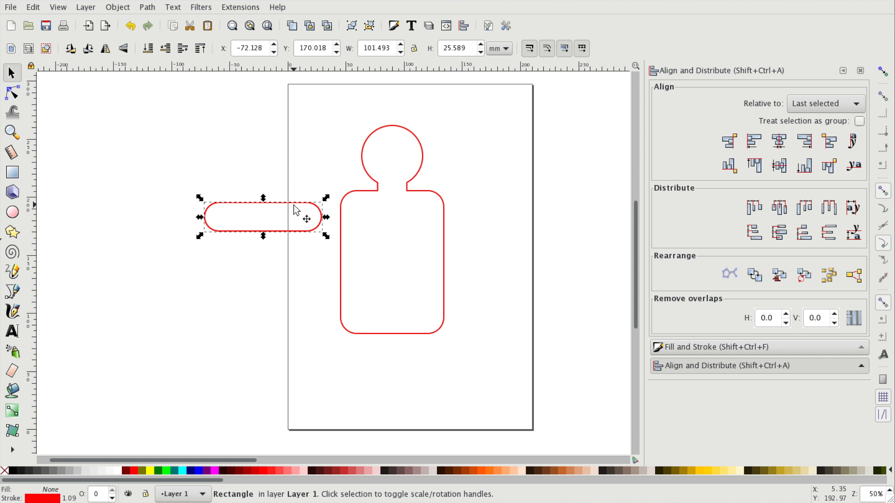
pyautogui.click(271, 173)
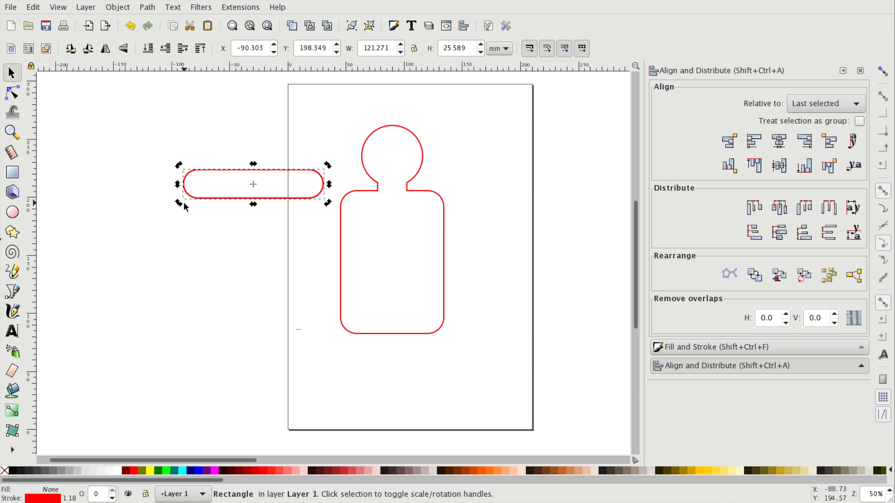
pyautogui.moveTo(179, 203); pyautogui.dragTo(330, 276)
# - Duplicate the arm, flip the copy horizontally and place it at the body's right shoulder
pyautogui.hotkey('ctrl', 'd')
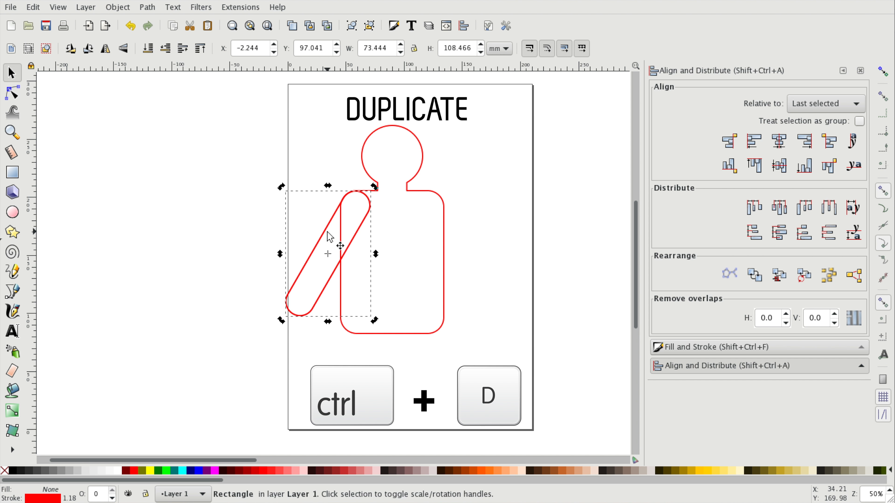
pyautogui.press('ctrl')
pyautogui.click(473, 260)
pyautogui.click(359, 240)
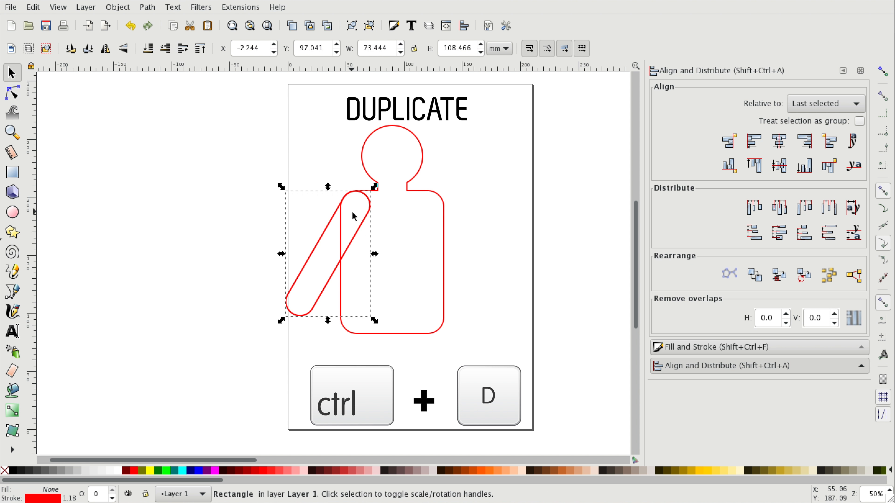
pyautogui.click(35, 7)
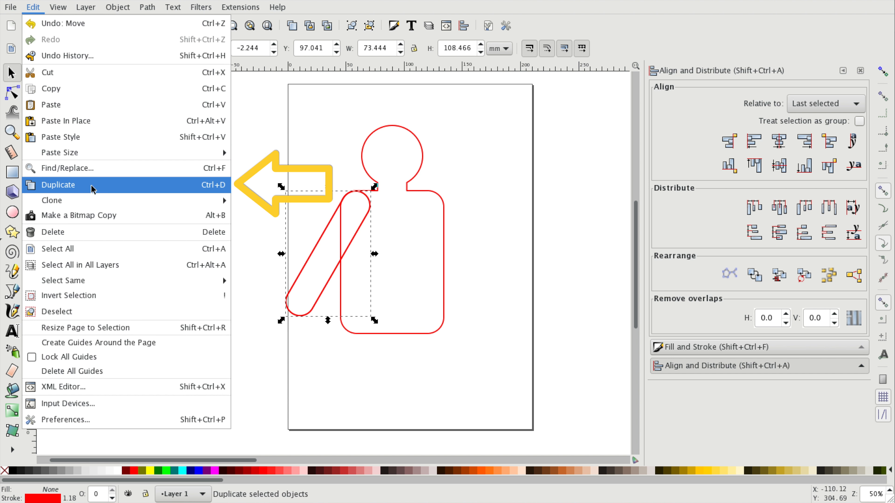
pyautogui.click(105, 189)
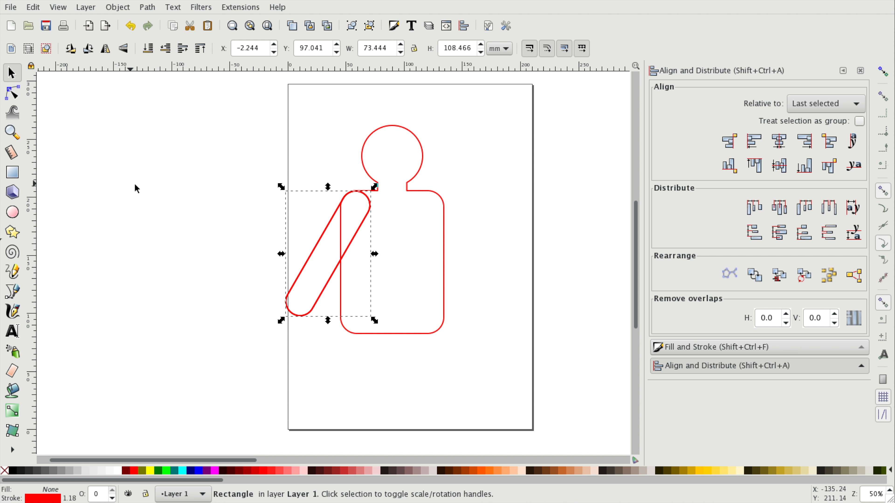
pyautogui.moveTo(351, 249); pyautogui.dragTo(511, 245)
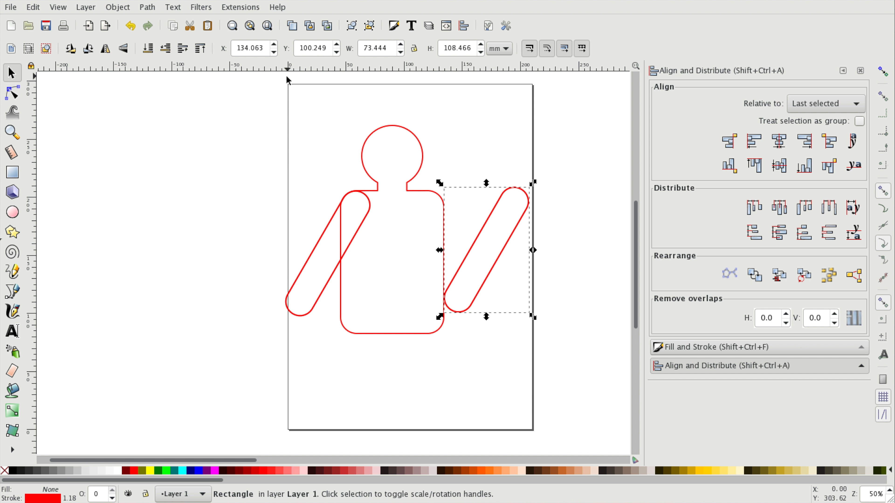
pyautogui.click(104, 51)
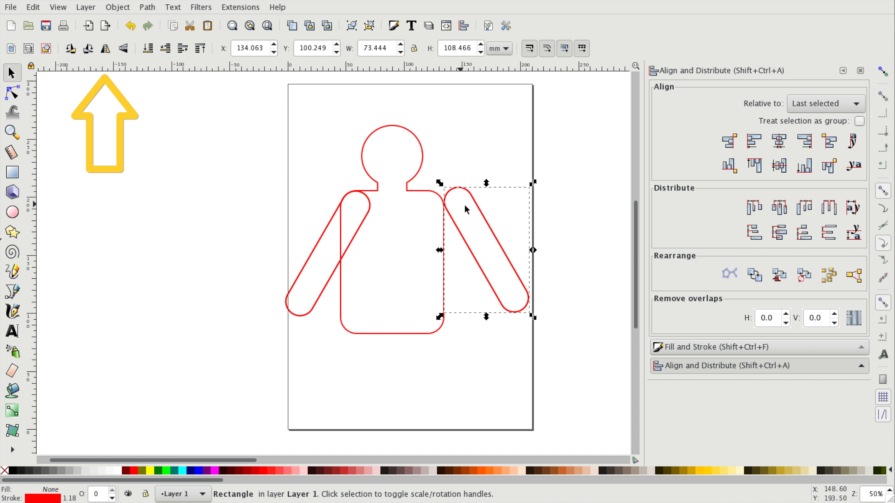
pyautogui.moveTo(484, 217); pyautogui.dragTo(455, 221)
# - Union the left arm and then the right arm with the body into a single path
pyautogui.click(366, 216)
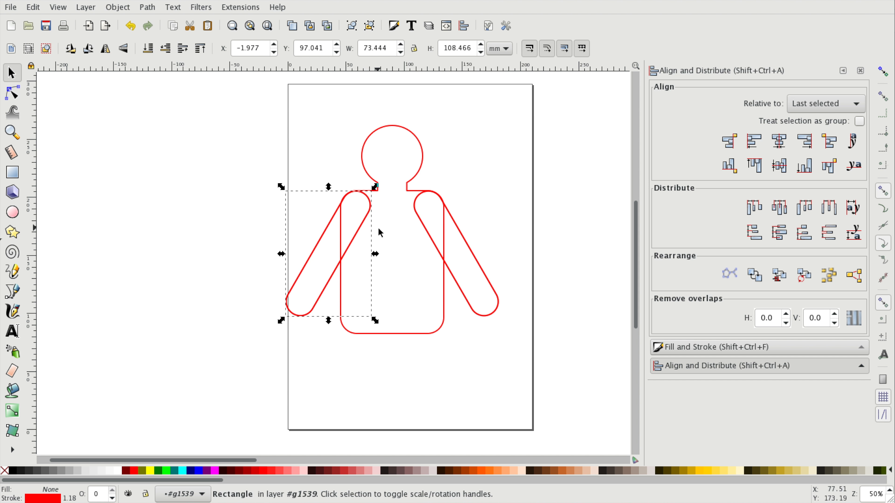
pyautogui.keyDown('shift'); pyautogui.click(426, 334); pyautogui.keyUp('shift')
pyautogui.click(147, 7)
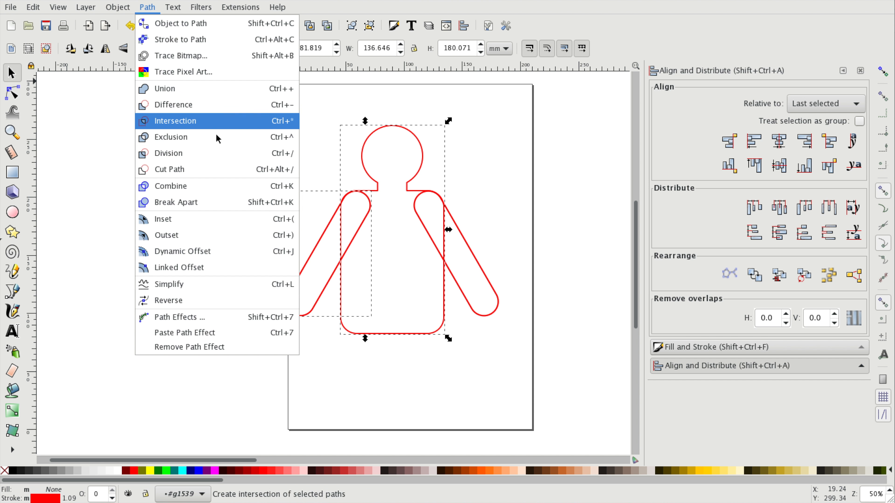
pyautogui.click(193, 92)
pyautogui.click(476, 260)
pyautogui.click(440, 172)
pyautogui.click(459, 221)
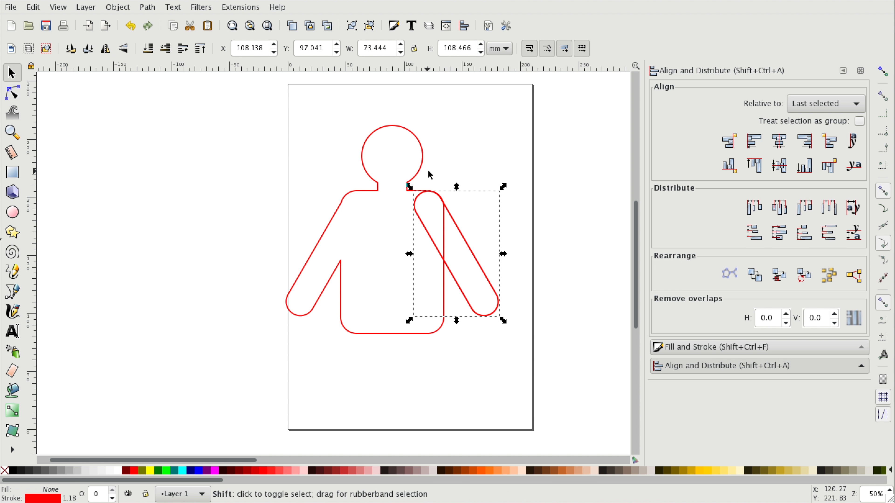
pyautogui.keyDown('shift'); pyautogui.click(420, 170); pyautogui.keyUp('shift')
pyautogui.click(148, 7)
pyautogui.click(180, 86)
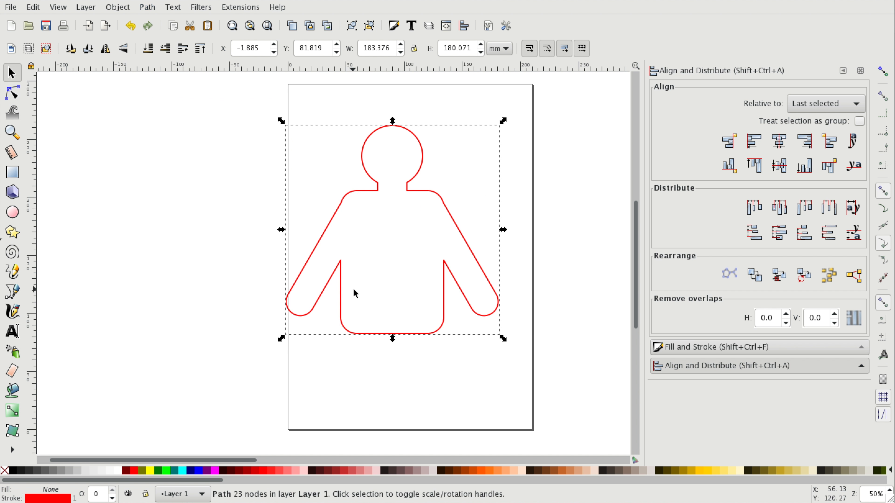
# - Draw a rounded leg rectangle about 34 × 123 mm under the body and duplicate it beside itself as the second leg
pyautogui.scroll(-5, 351, 294)
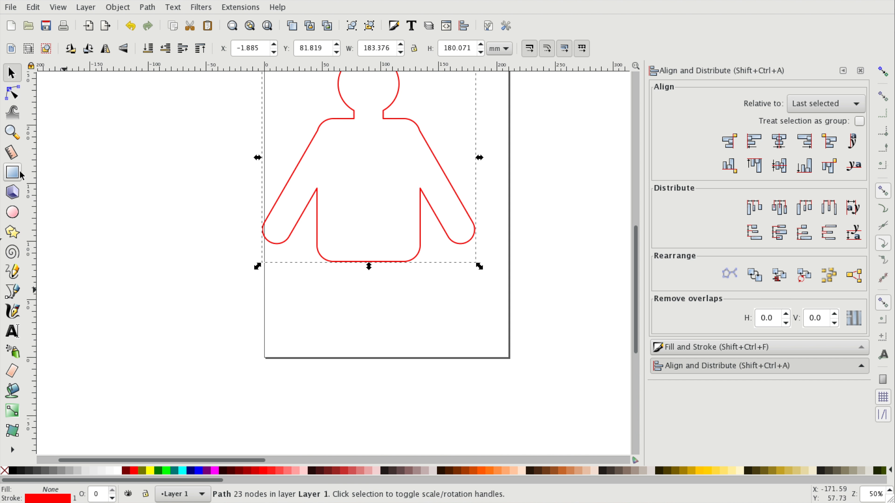
pyautogui.click(12, 172)
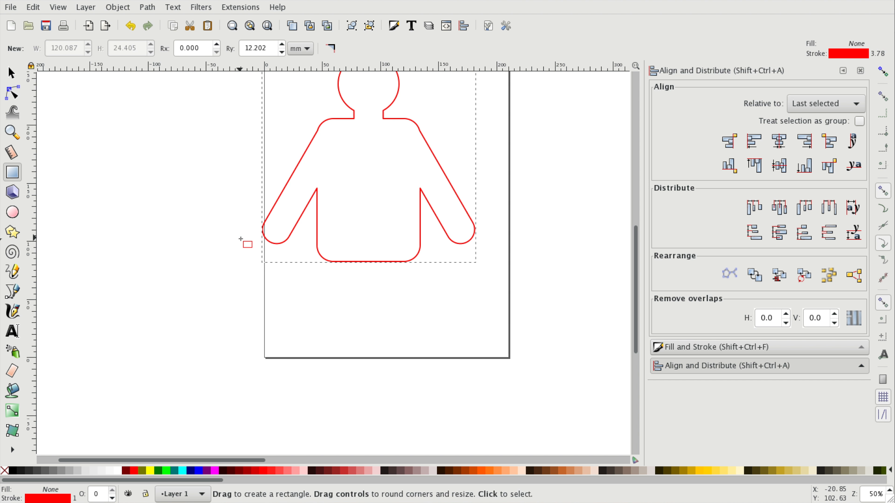
pyautogui.moveTo(323, 245); pyautogui.dragTo(363, 358)
pyautogui.moveTo(338, 240); pyautogui.dragTo(338, 213)
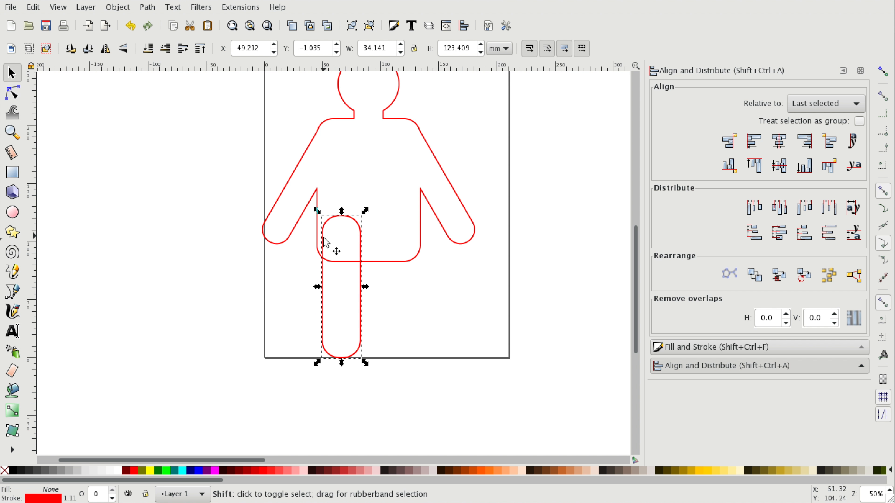
pyautogui.press('Left')
pyautogui.press('Left')
pyautogui.press('Left')
pyautogui.press('Left')
pyautogui.press('Left')
pyautogui.press('Left')
pyautogui.press('Left')
pyautogui.press('Left')
pyautogui.hotkey('ctrl', 'd')
pyautogui.moveTo(356, 274); pyautogui.dragTo(425, 281)
# - Union both legs with the body outline into one path
pyautogui.click(444, 284)
pyautogui.click(331, 216)
pyautogui.keyDown('shift'); pyautogui.click(395, 216); pyautogui.keyUp('shift')
pyautogui.keyDown('shift'); pyautogui.click(428, 199); pyautogui.keyUp('shift')
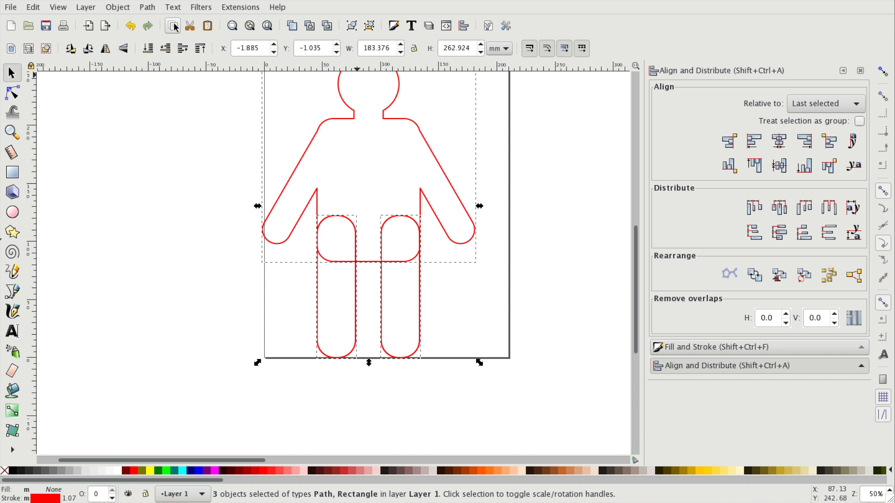
pyautogui.click(147, 7)
pyautogui.click(162, 89)
pyautogui.click(484, 307)
pyautogui.scroll(2, 519, 321)
pyautogui.scroll(4, 520, 323)
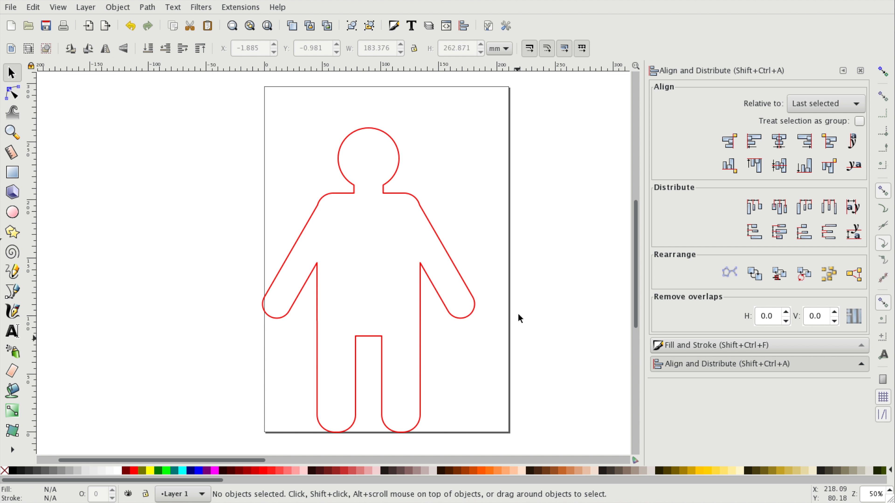
# - Draw a small five-pointed star in the upper left of the head as an eye
pyautogui.click(12, 212)
pyautogui.click(12, 231)
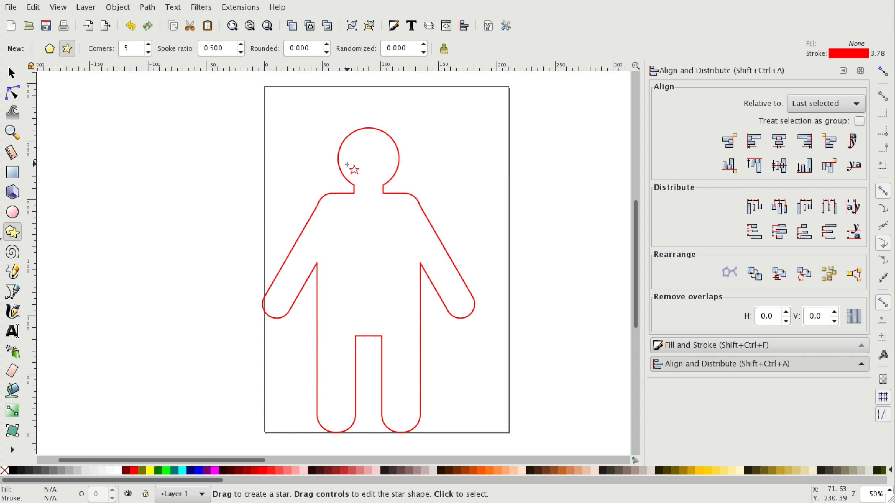
pyautogui.moveTo(351, 148); pyautogui.dragTo(359, 158)
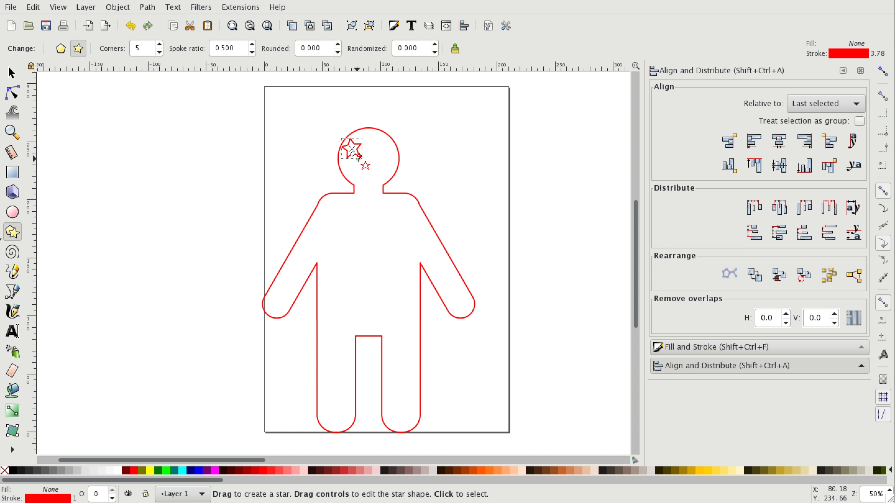
# - Set the star's stroke paint to pure blue, RGB 0, 0, 255
pyautogui.click(677, 348)
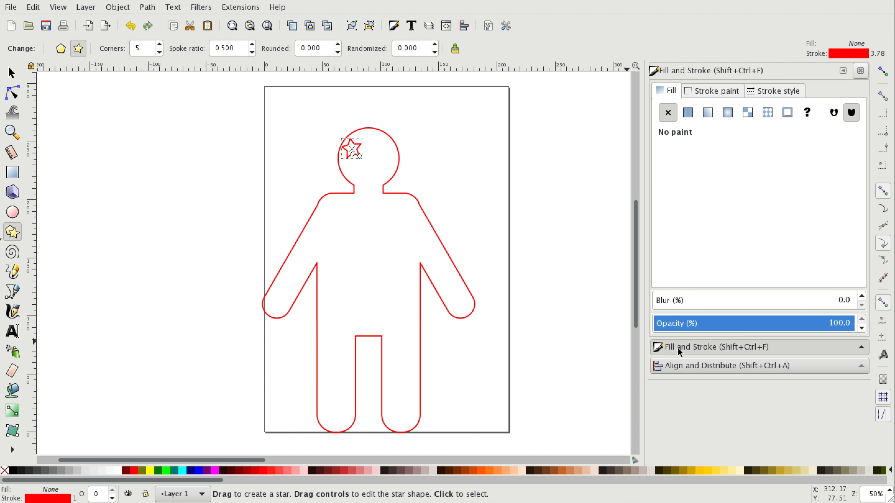
pyautogui.click(699, 89)
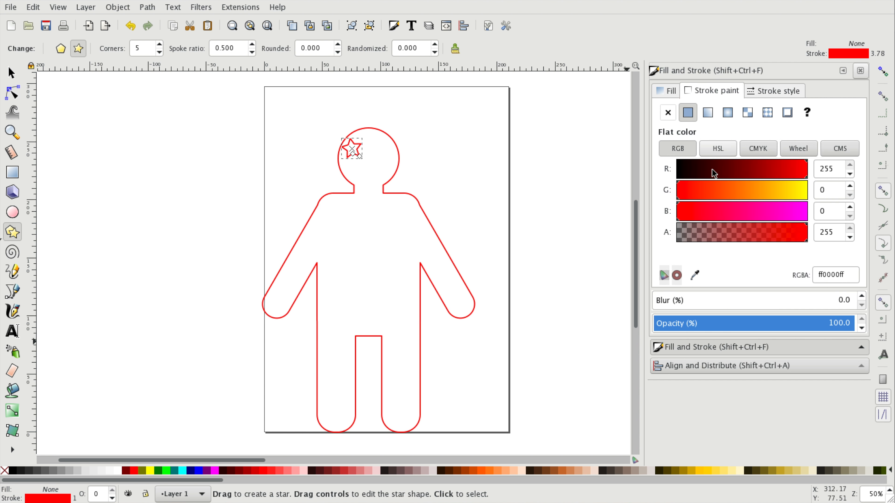
pyautogui.moveTo(714, 173); pyautogui.dragTo(650, 174)
pyautogui.moveTo(813, 221); pyautogui.dragTo(885, 224)
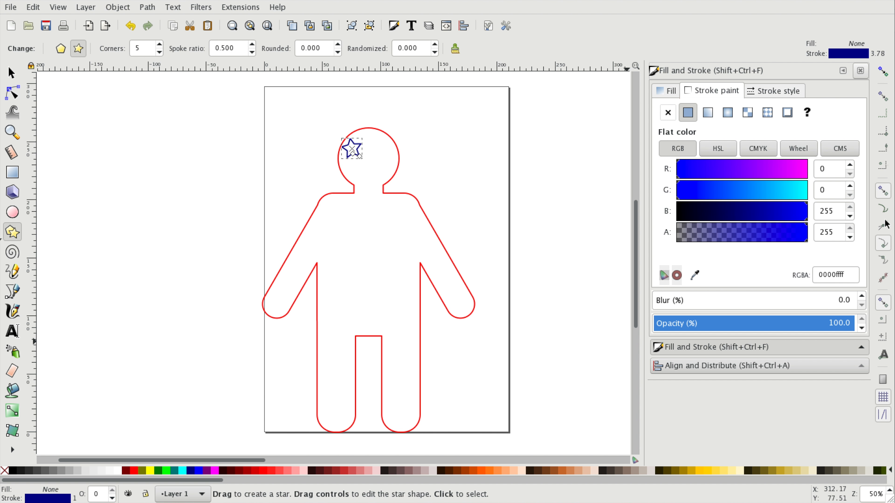
pyautogui.click(12, 73)
pyautogui.moveTo(769, 214); pyautogui.dragTo(812, 215)
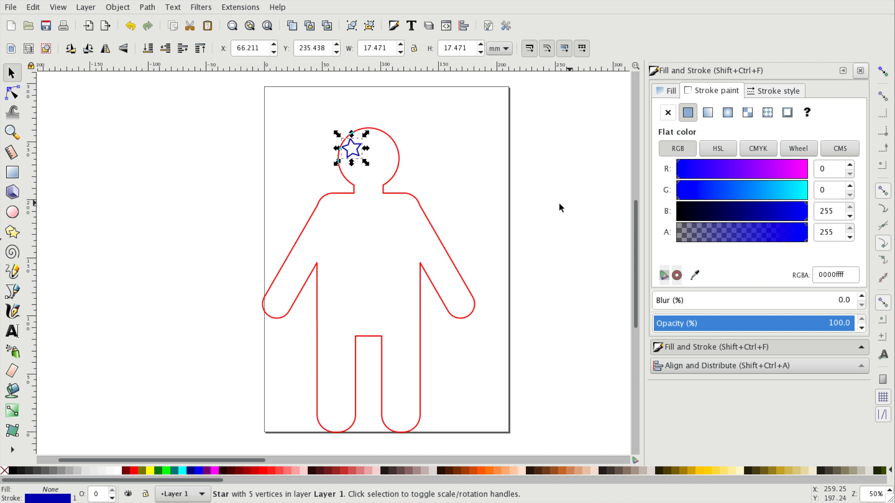
pyautogui.click(560, 205)
pyautogui.click(357, 148)
pyautogui.doubleClick(828, 212)
pyautogui.write('255')
pyautogui.press('Return')
# - Duplicate the star and place the copy to its right as the second eye
pyautogui.click(379, 153)
pyautogui.moveTo(361, 150)
pyautogui.mouseDown()
pyautogui.moveTo(388, 154)
pyautogui.moveTo(386, 176)
pyautogui.mouseUp()
pyautogui.hotkey('ctrl', 'd')
pyautogui.keyDown('shift'); pyautogui.click(357, 150); pyautogui.keyUp('shift')
pyautogui.click(445, 184)
# - Turn the small ellipse under the eyes into a half-arc smile by setting its end angle to 180
pyautogui.click(13, 211)
pyautogui.click(156, 50)
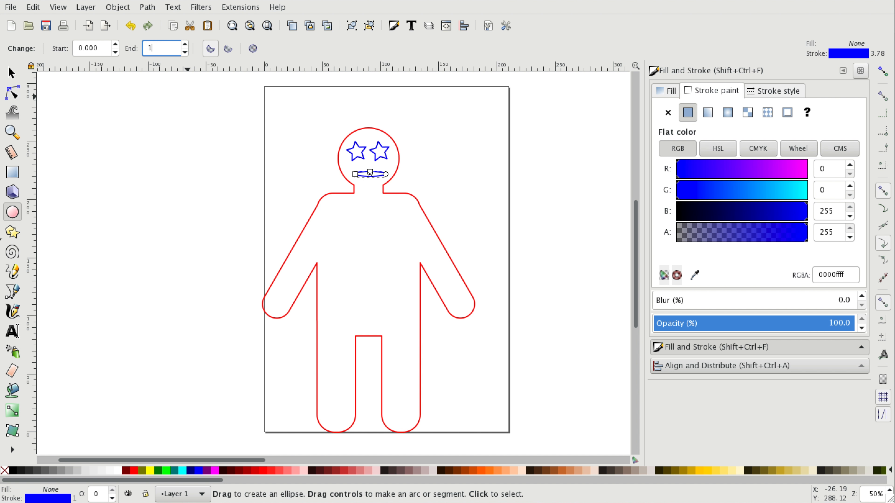
pyautogui.press('Return')
# - Zoom in to examine the face, then zoom back out to the whole figure
pyautogui.scroll(2, 509, 120)
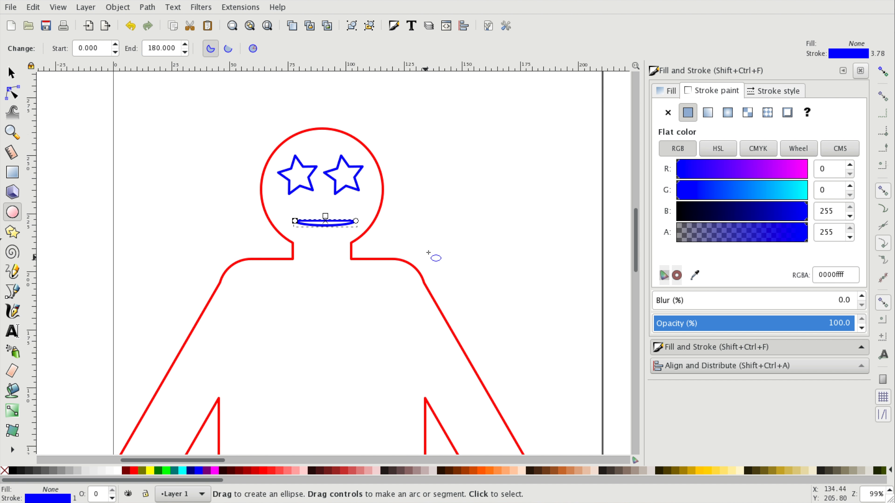
pyautogui.scroll(1, 334, 263)
pyautogui.press('space')
pyautogui.press('space')
pyautogui.moveTo(295, 247)
pyautogui.mouseDown()
pyautogui.moveTo(296, 240)
pyautogui.moveTo(309, 248)
pyautogui.mouseUp()
pyautogui.press('space')
pyautogui.click(416, 238)
pyautogui.press('-')
pyautogui.press('-')
pyautogui.moveTo(427, 296); pyautogui.dragTo(430, 208)
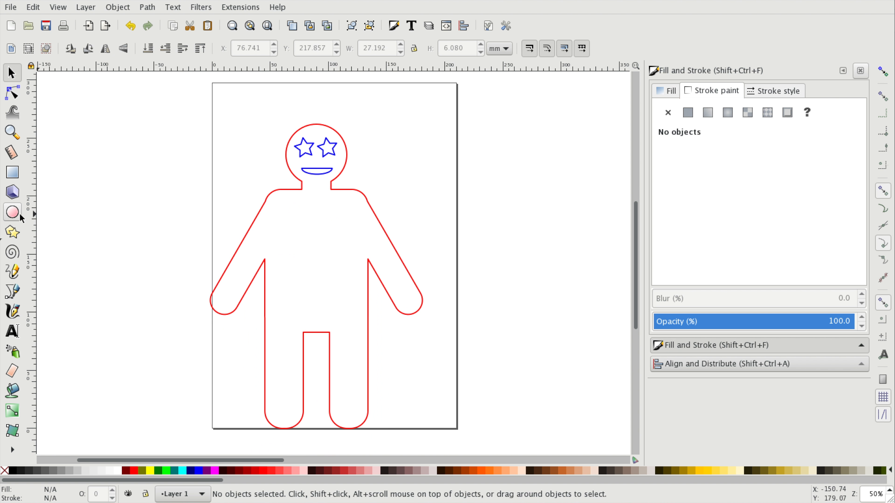
# - Draw a small full circle about 14 mm wide on the chest as a button
pyautogui.click(18, 214)
pyautogui.moveTo(315, 223); pyautogui.dragTo(326, 245)
pyautogui.click(242, 49)
pyautogui.press('Delete')
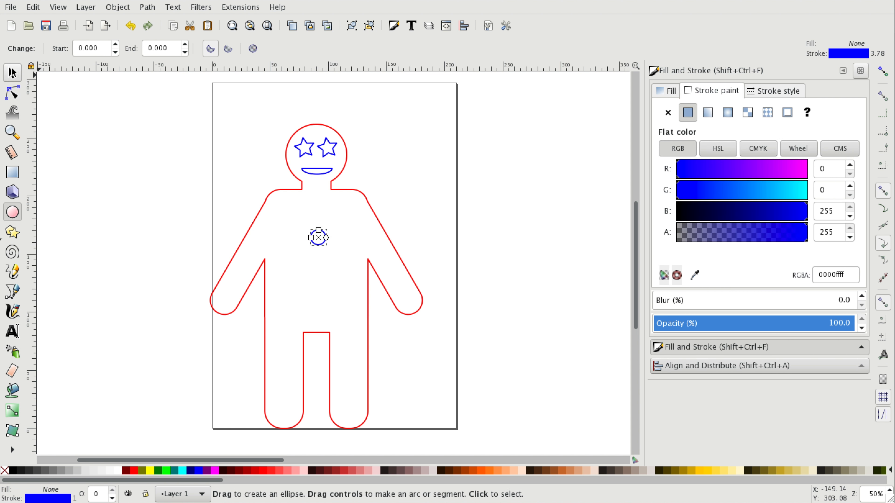
pyautogui.press('s')
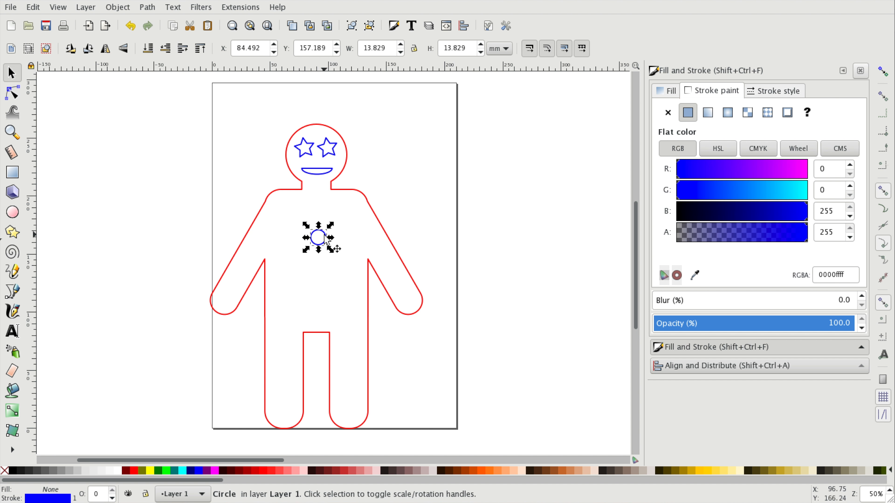
# - Duplicate the button circle several times and scatter the copies down the chest
pyautogui.hotkey('ctrl', 'd')
pyautogui.moveTo(326, 241); pyautogui.dragTo(332, 305)
pyautogui.hotkey('ctrl', 'd')
pyautogui.press('space')
pyautogui.press('space')
pyautogui.click(389, 317)
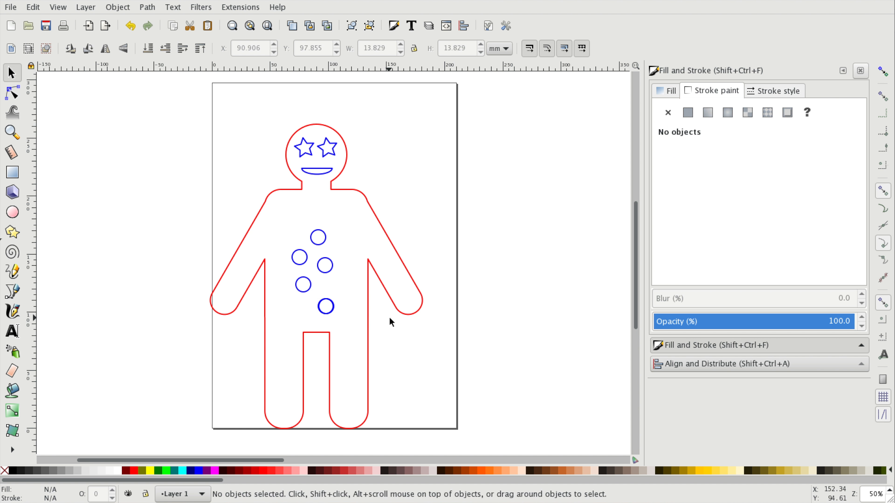
# - Delete the extra button so four circles remain, and select the four buttons
pyautogui.moveTo(393, 340); pyautogui.dragTo(272, 223)
pyautogui.click(339, 302)
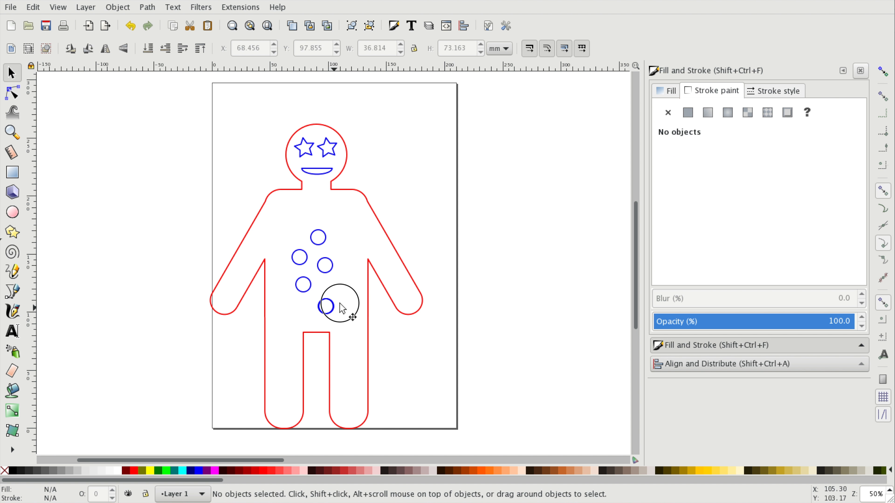
pyautogui.moveTo(333, 305)
pyautogui.mouseDown()
pyautogui.moveTo(345, 291)
pyautogui.moveTo(324, 300)
pyautogui.moveTo(330, 280)
pyautogui.moveTo(278, 227)
pyautogui.mouseUp()
pyautogui.press('Delete')
pyautogui.click(333, 303)
pyautogui.press('Delete')
pyautogui.hotkey('ctrl', 'v')
# - Center the four buttons on one vertical axis, space them evenly and group them
pyautogui.click(690, 369)
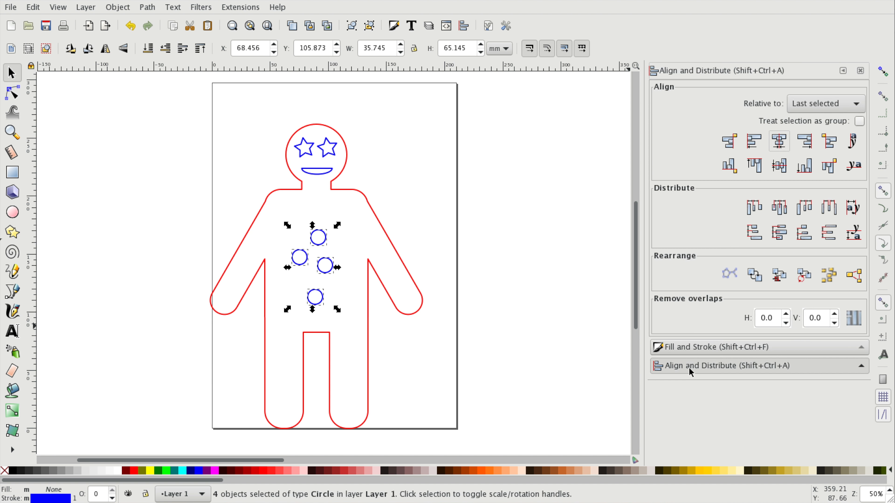
pyautogui.click(778, 141)
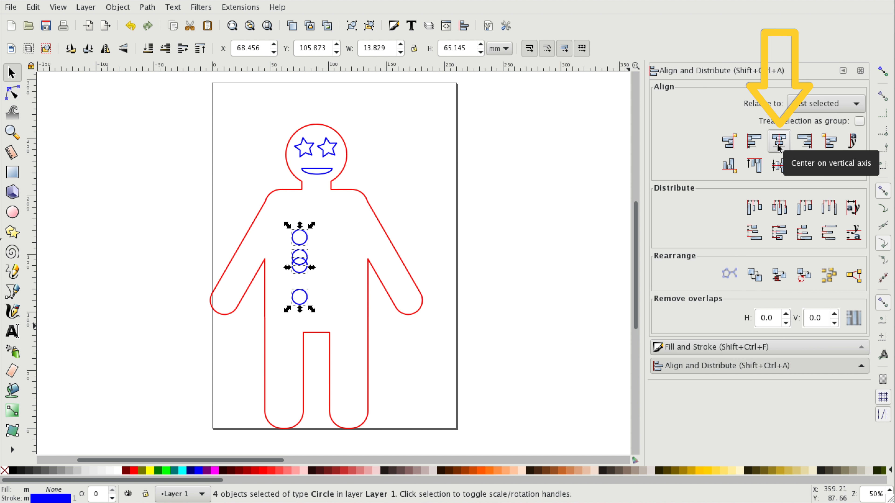
pyautogui.click(833, 239)
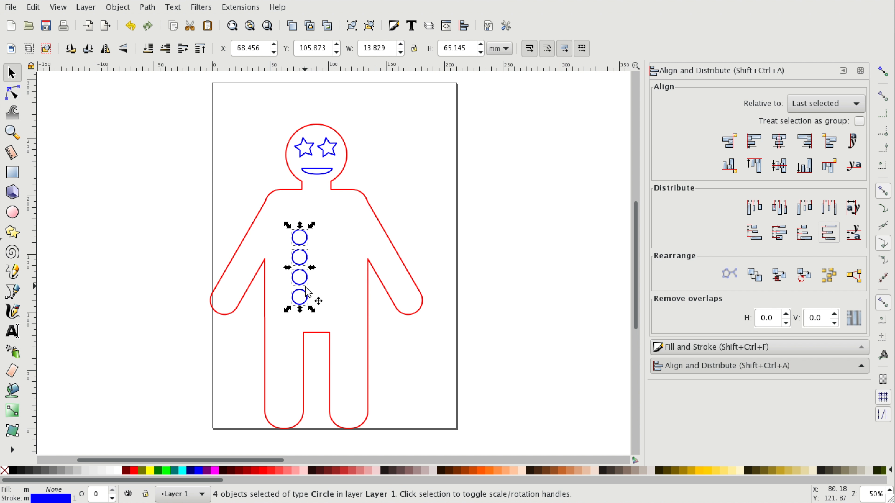
pyautogui.hotkey('ctrl', 'g')
pyautogui.keyDown('shift'); pyautogui.click(368, 280); pyautogui.keyUp('shift')
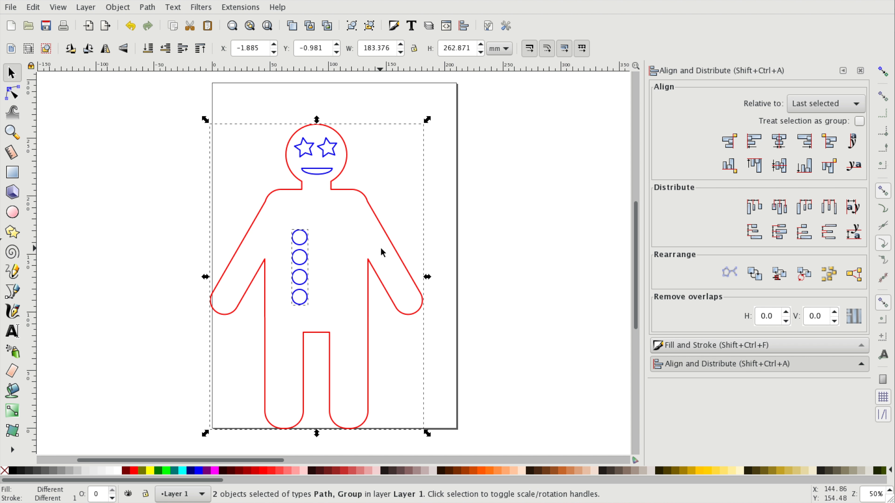
# - Center the button group horizontally on the body outline's vertical axis, then deselect
pyautogui.click(781, 142)
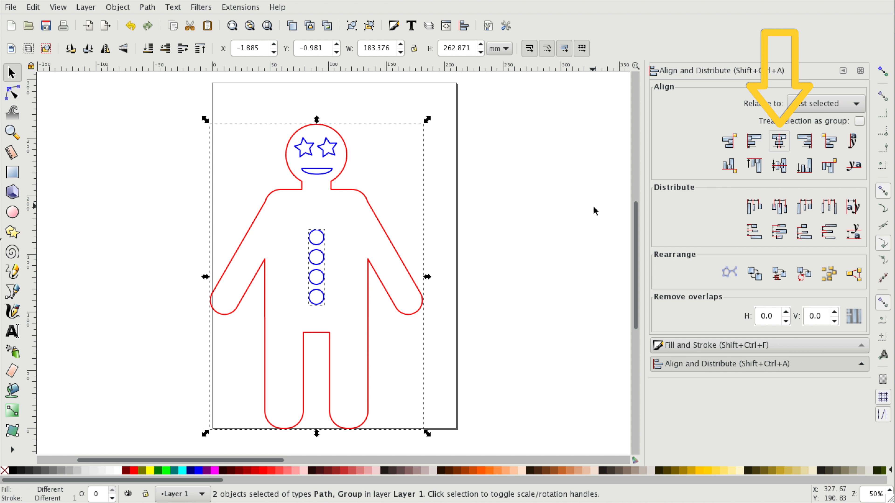
pyautogui.press('Escape')
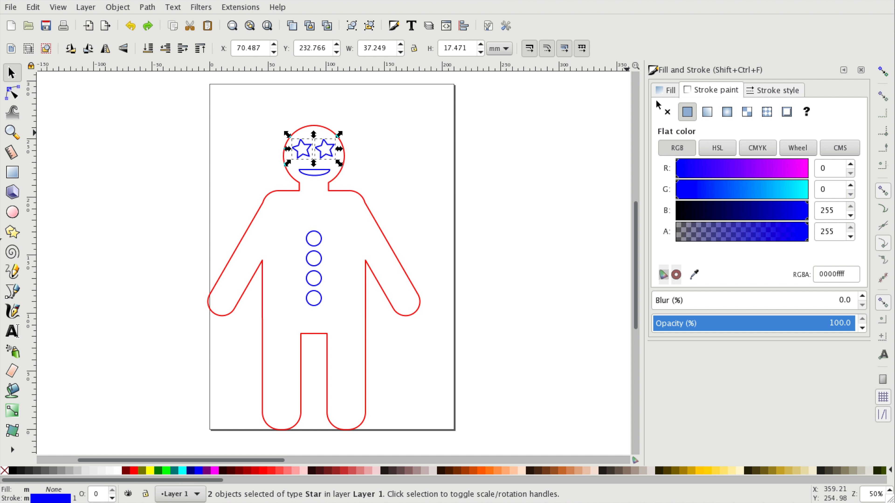
# - Give the two star eyes a flat black fill and remove their stroke
pyautogui.click(666, 91)
pyautogui.click(688, 112)
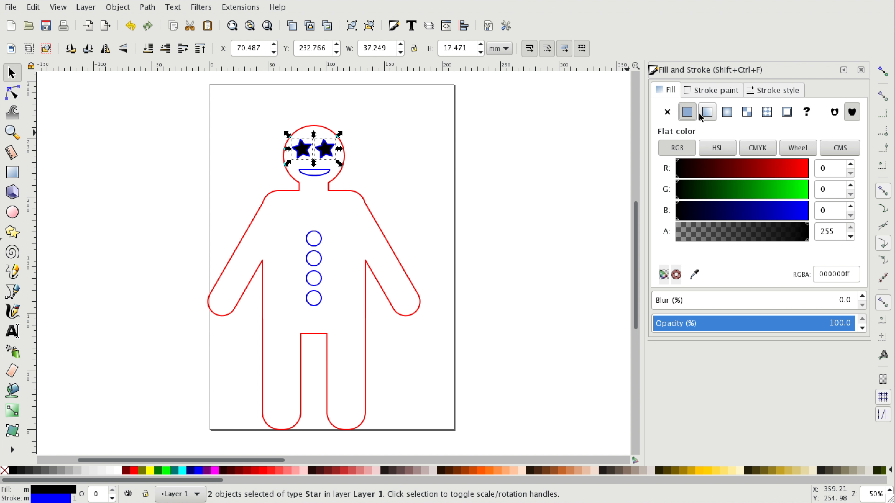
pyautogui.click(702, 91)
pyautogui.click(667, 112)
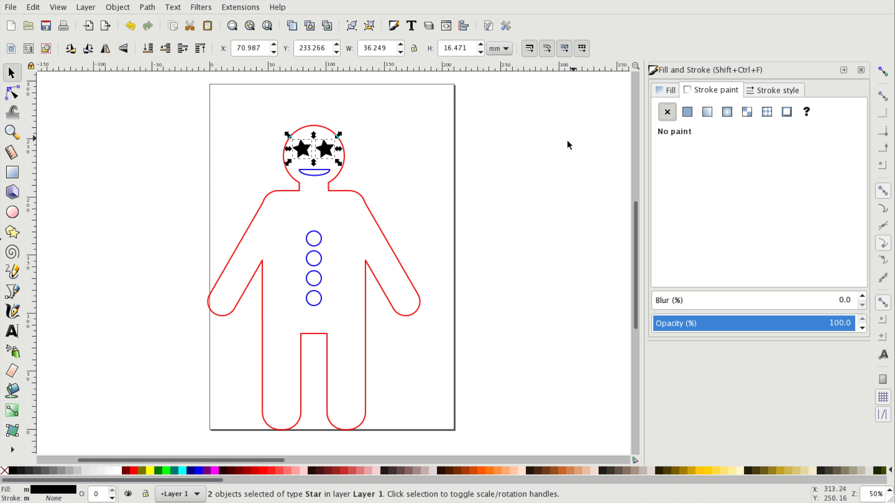
pyautogui.click(545, 143)
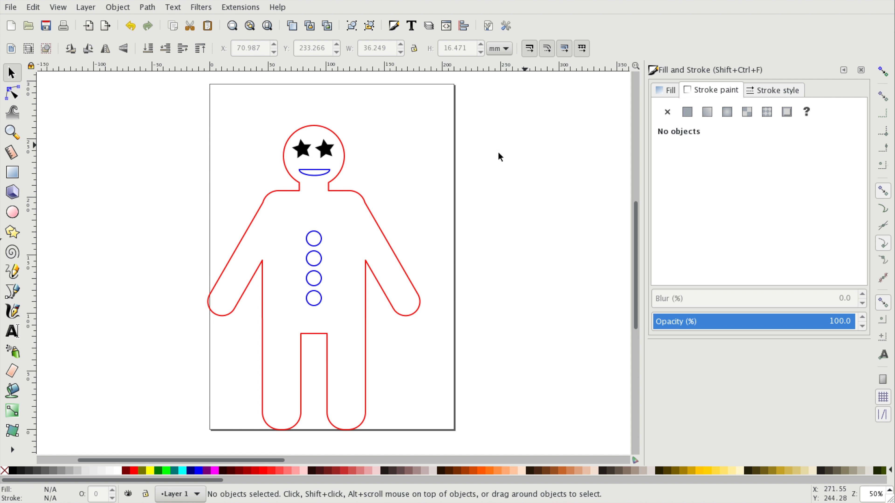
# - Select the whole figure and scale it proportionally to a height of 150 mm
pyautogui.moveTo(138, 121)
pyautogui.mouseDown()
pyautogui.moveTo(402, 370)
pyautogui.moveTo(449, 451)
pyautogui.mouseUp()
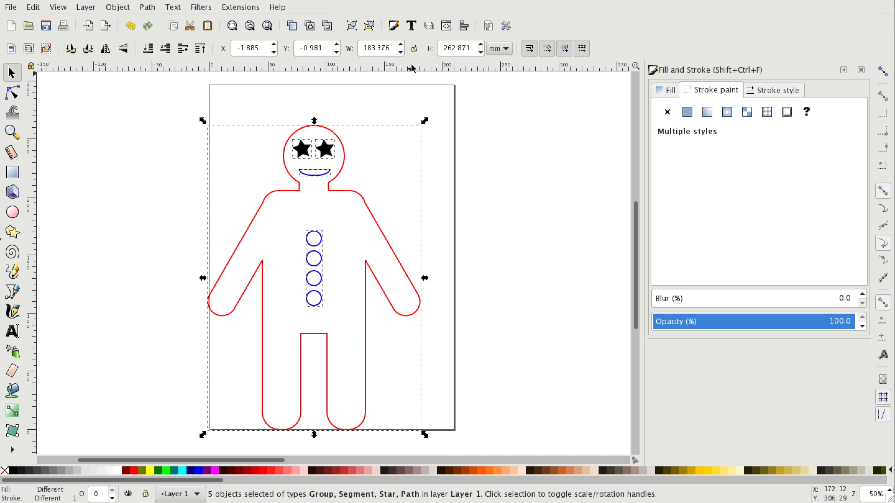
pyautogui.click(414, 49)
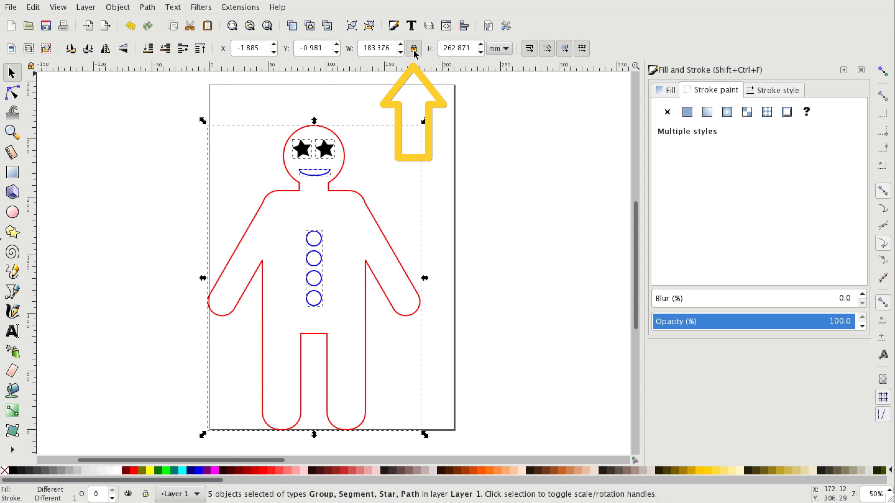
pyautogui.click(450, 49)
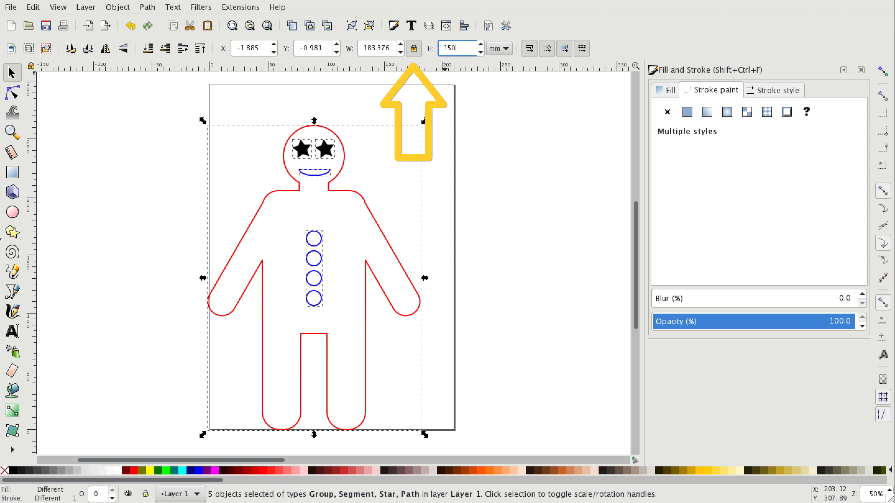
pyautogui.press('Return')
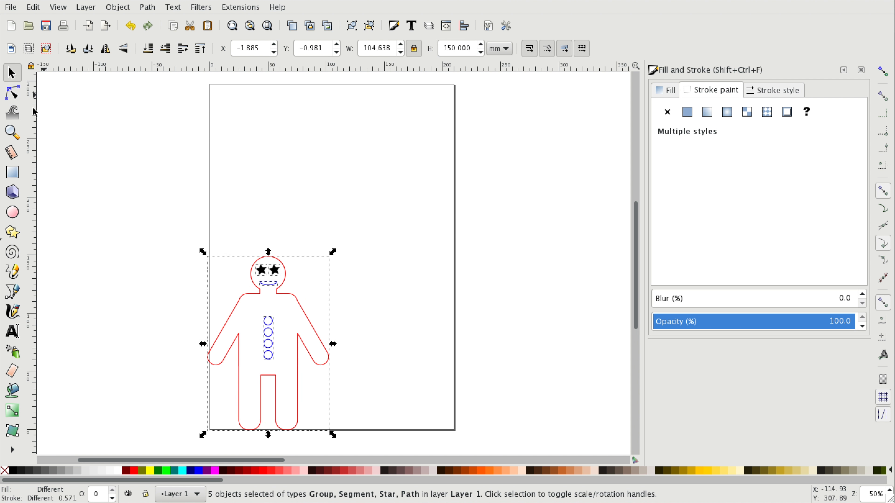
# - Move the resized figure up to the middle of the page
pyautogui.moveTo(246, 300); pyautogui.dragTo(309, 203)
pyautogui.click(420, 223)
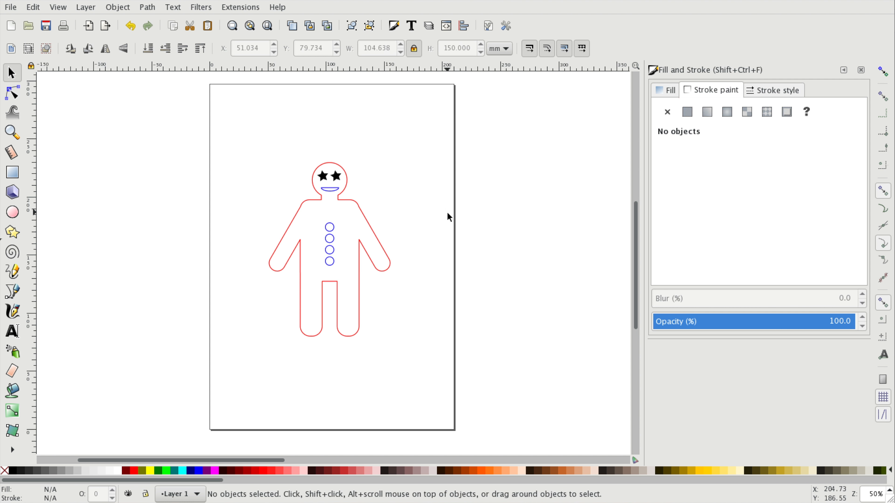
pyautogui.press('+')
pyautogui.press('+')
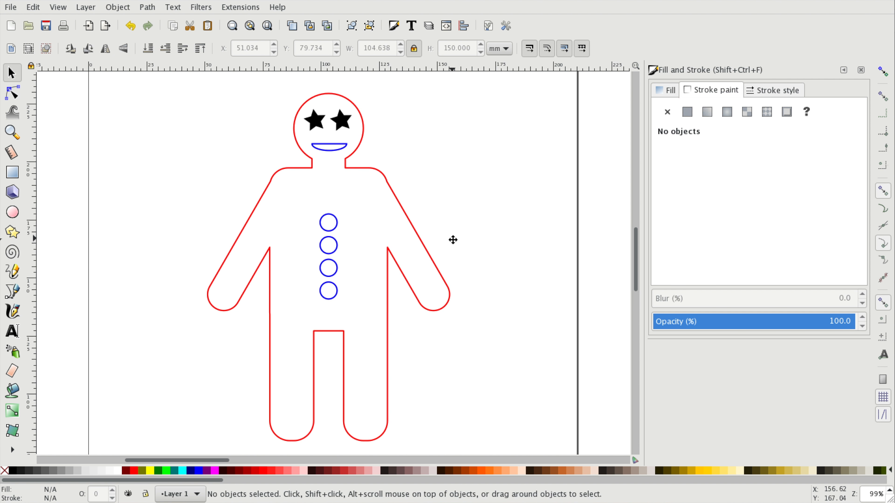